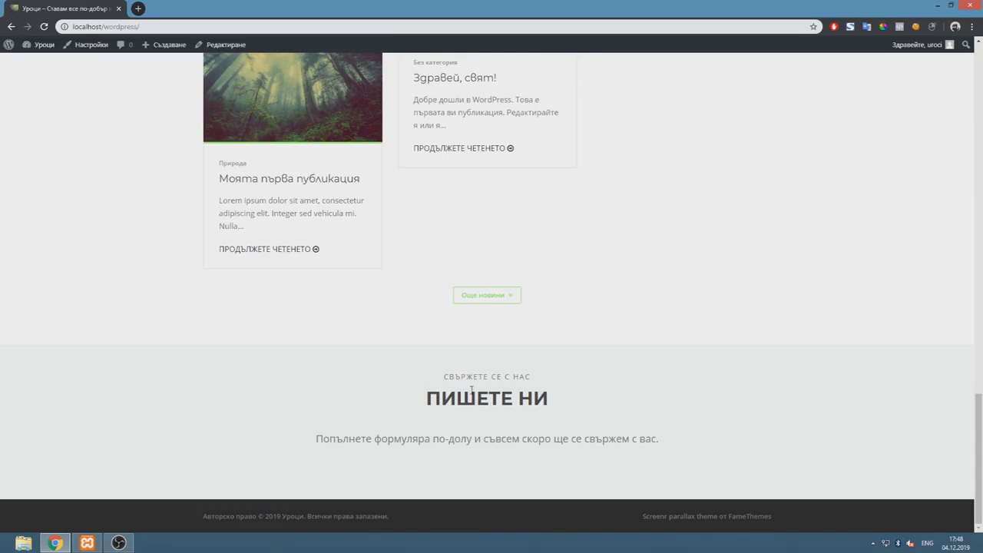
# Go from the site's front page to the admin dashboard and open the page for adding new plugins
pyautogui.moveTo(558, 400); pyautogui.dragTo(441, 398)
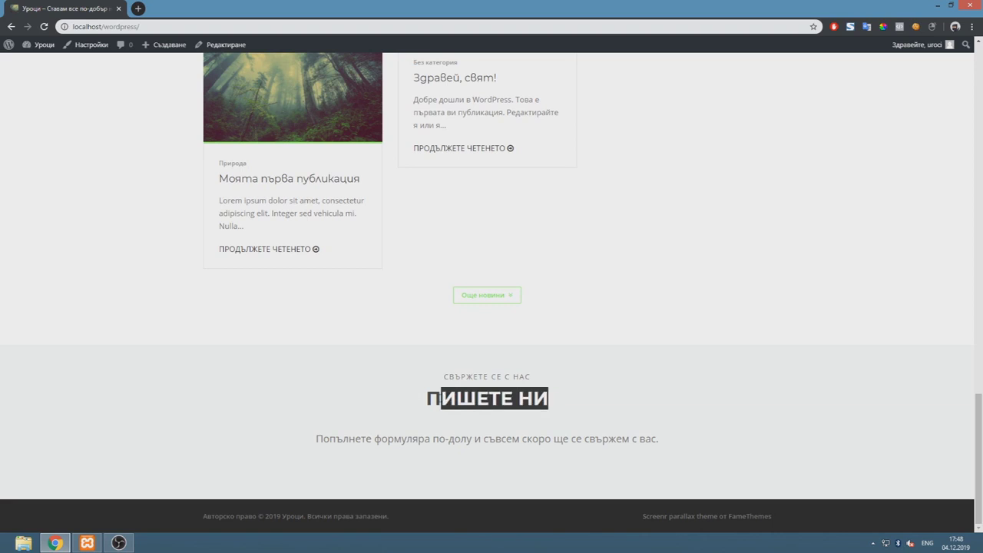
pyautogui.click(317, 439)
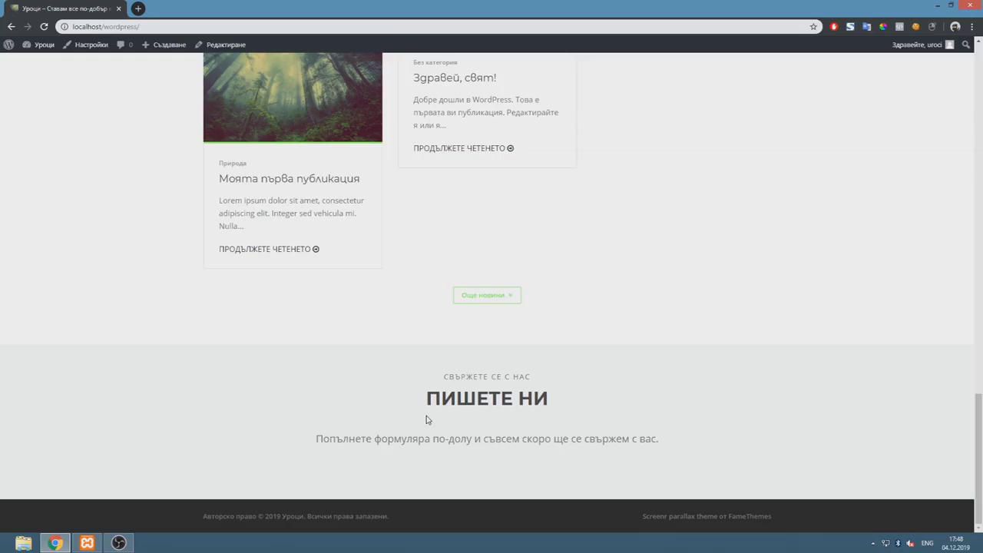
pyautogui.moveTo(42, 52)
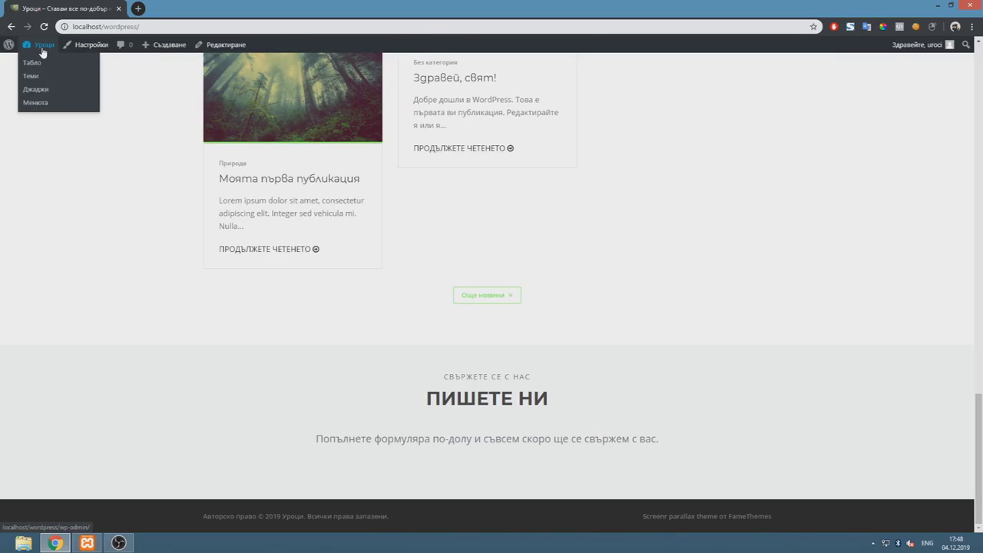
pyautogui.click(42, 49)
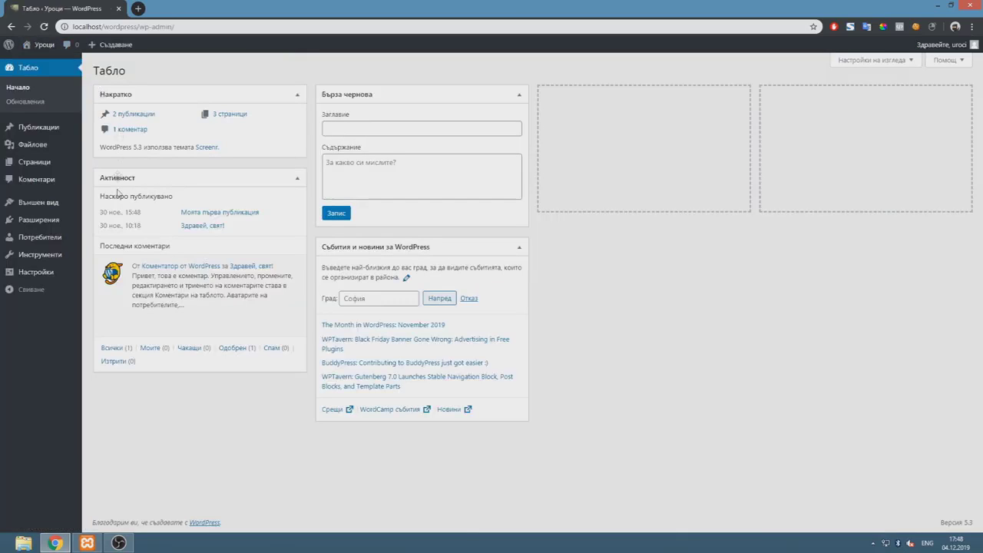
pyautogui.click(42, 225)
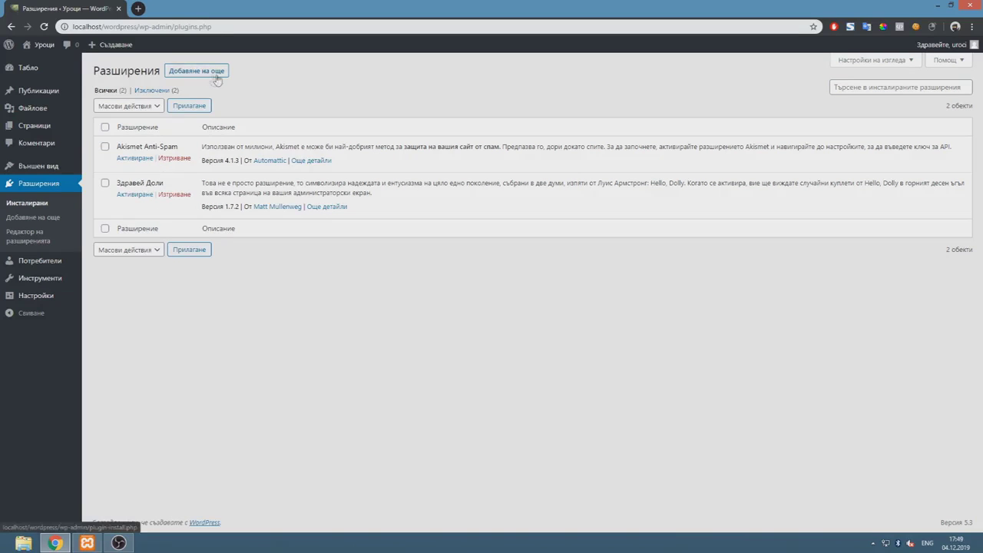
pyautogui.moveTo(92, 70); pyautogui.dragTo(160, 71)
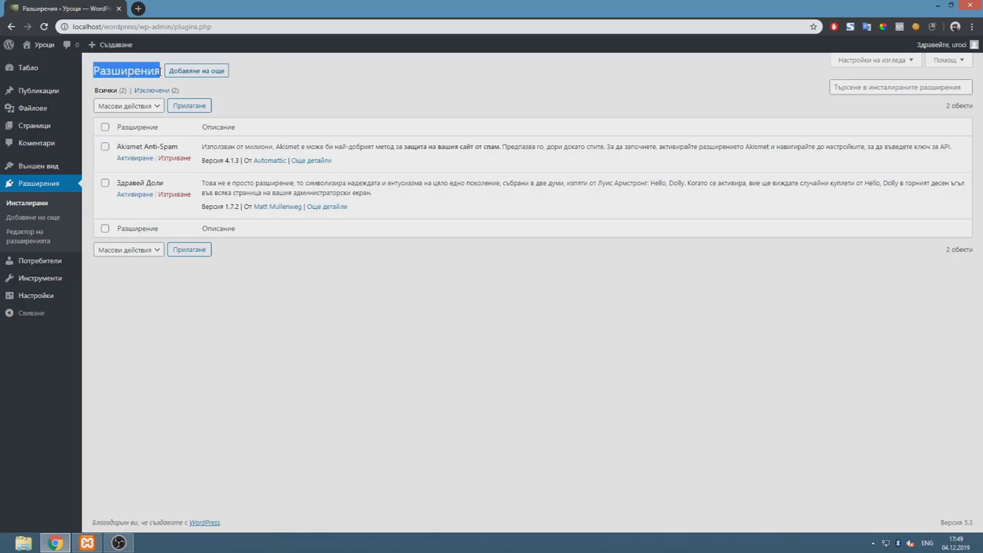
pyautogui.click(197, 71)
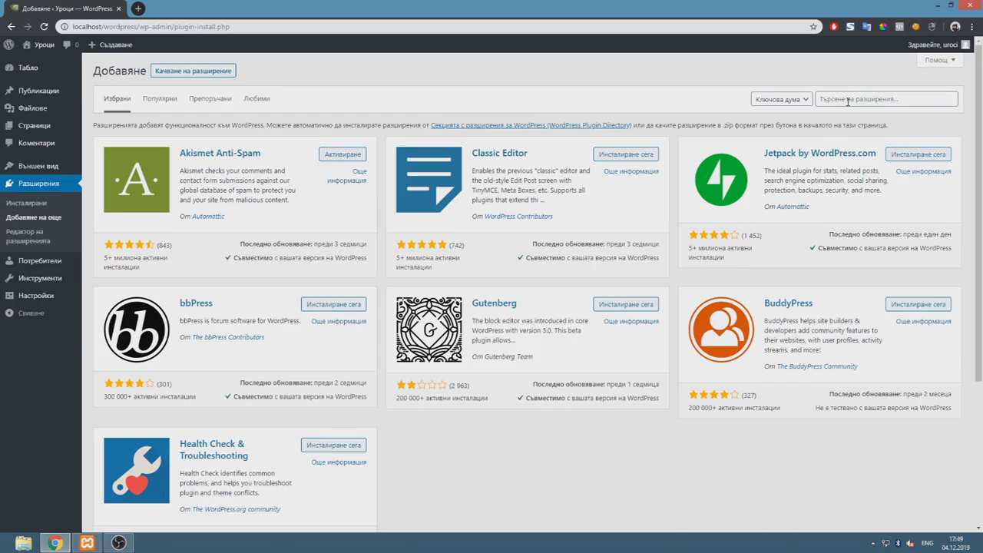
# Search the plugin directory for "contact", then install and activate Contact Form 7
pyautogui.click(847, 100)
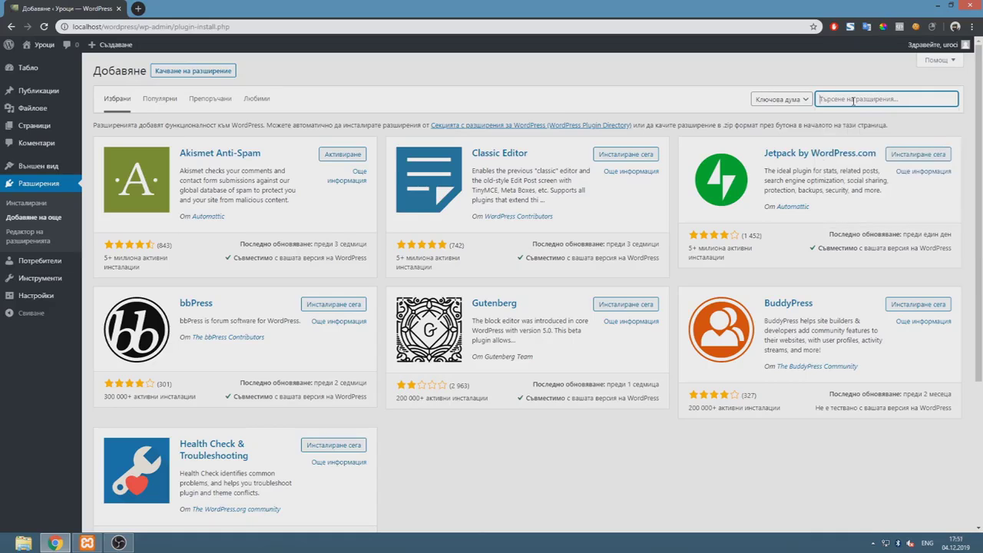
pyautogui.write('contact')
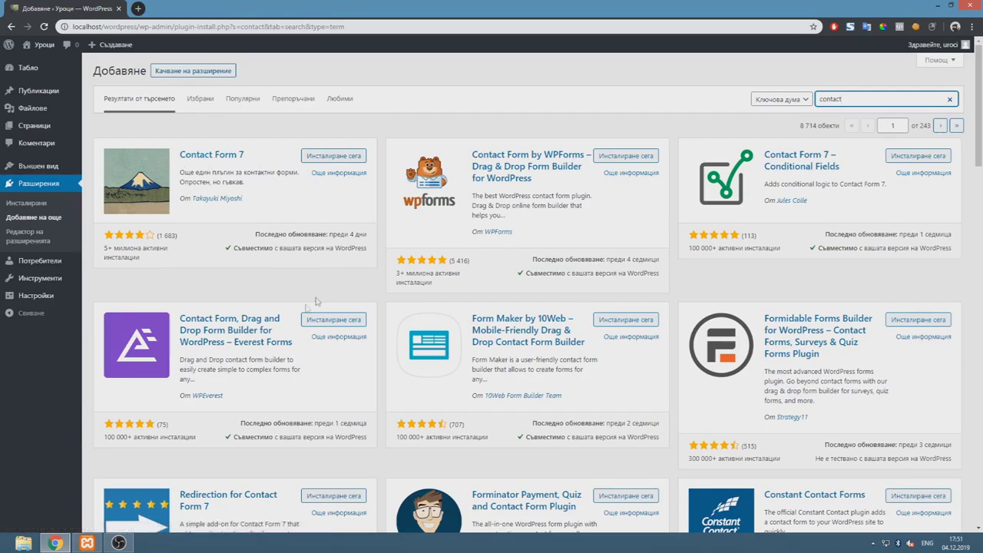
pyautogui.click(332, 158)
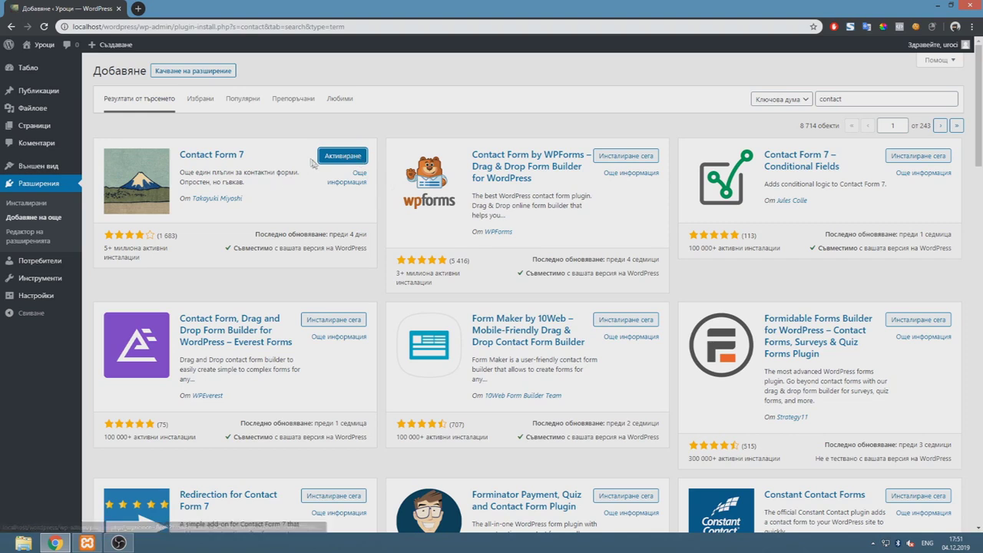
pyautogui.click(343, 156)
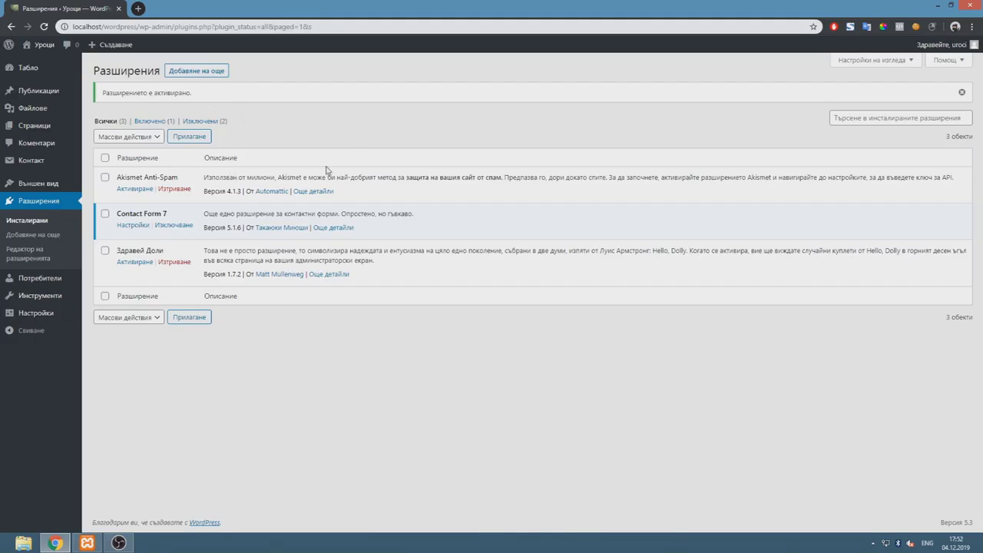
# Open the Contact Form 7 settings and start editing the form "Форма за контакти 1"
pyautogui.moveTo(116, 215); pyautogui.dragTo(175, 219)
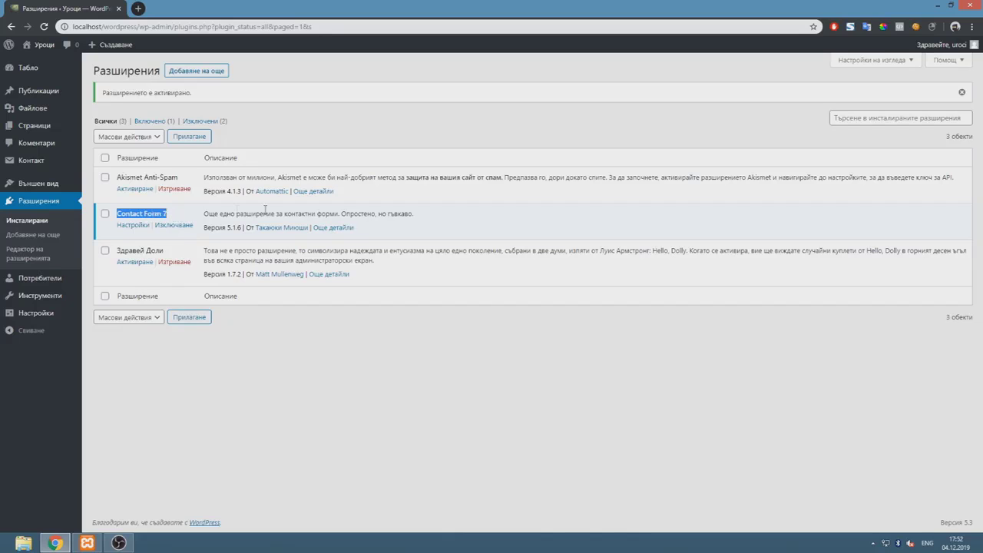
pyautogui.click(133, 226)
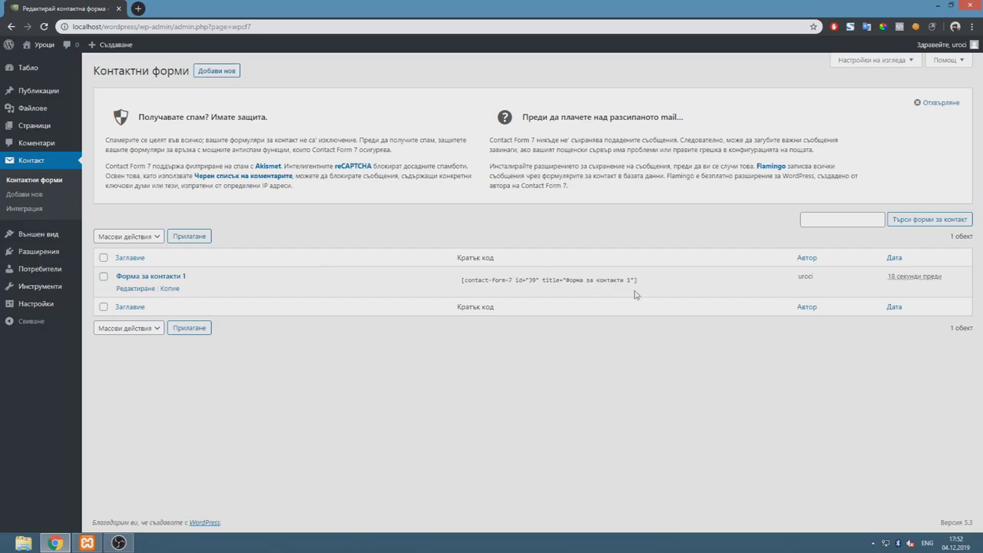
pyautogui.click(136, 289)
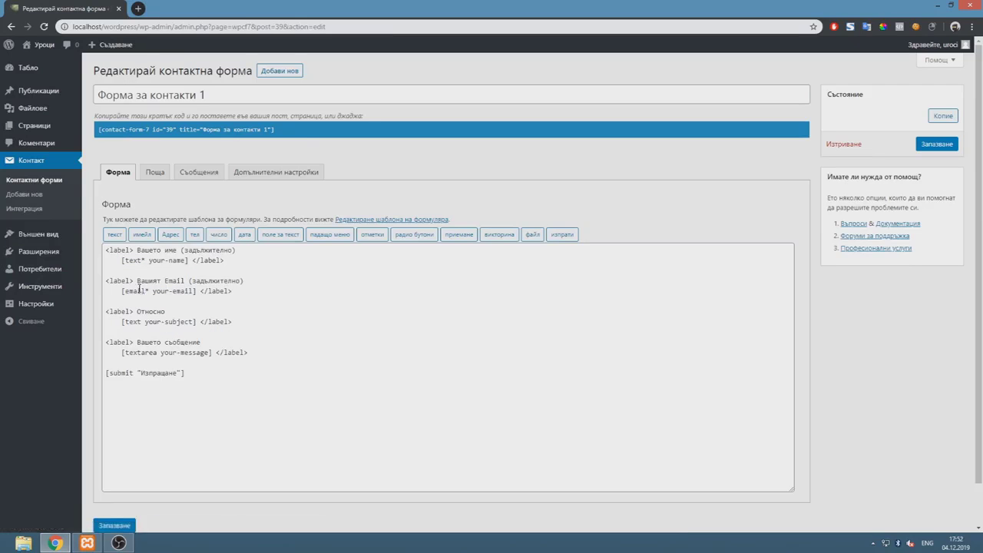
# Delete the "Относно" label and its [text your-subject] tag from the form template
pyautogui.moveTo(285, 377); pyautogui.dragTo(104, 245)
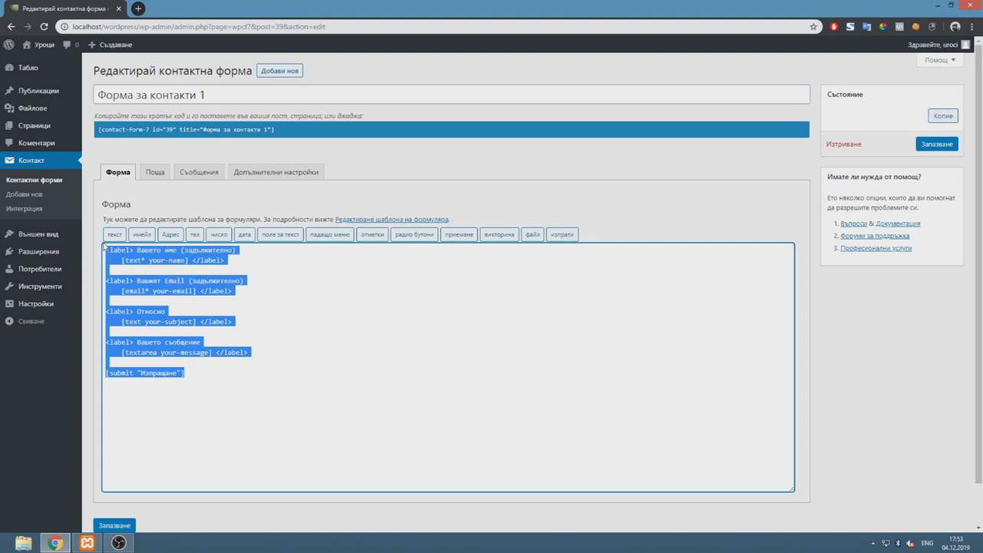
pyautogui.click(217, 299)
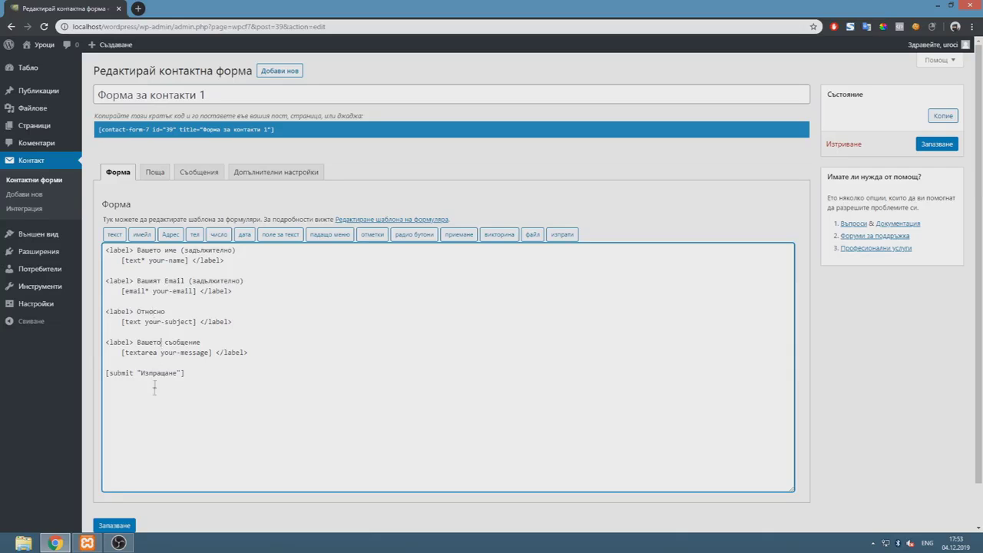
pyautogui.moveTo(106, 373); pyautogui.dragTo(221, 376)
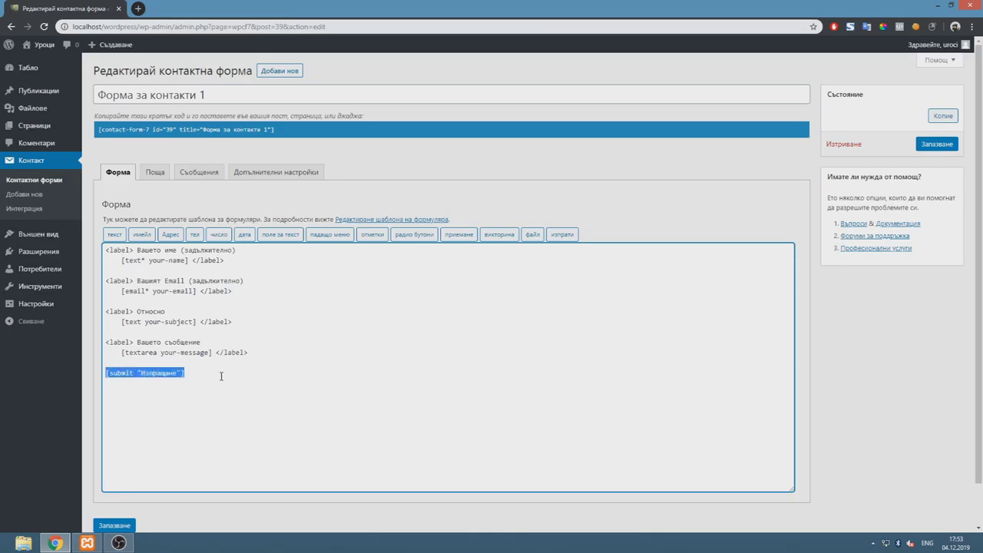
pyautogui.click(255, 407)
pyautogui.moveTo(252, 323); pyautogui.dragTo(90, 308)
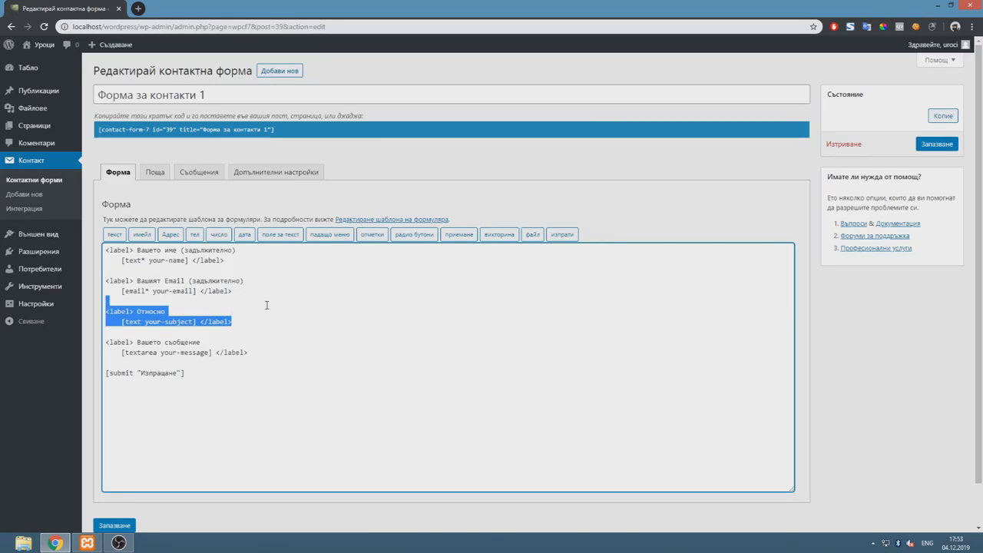
pyautogui.press('BackSpace')
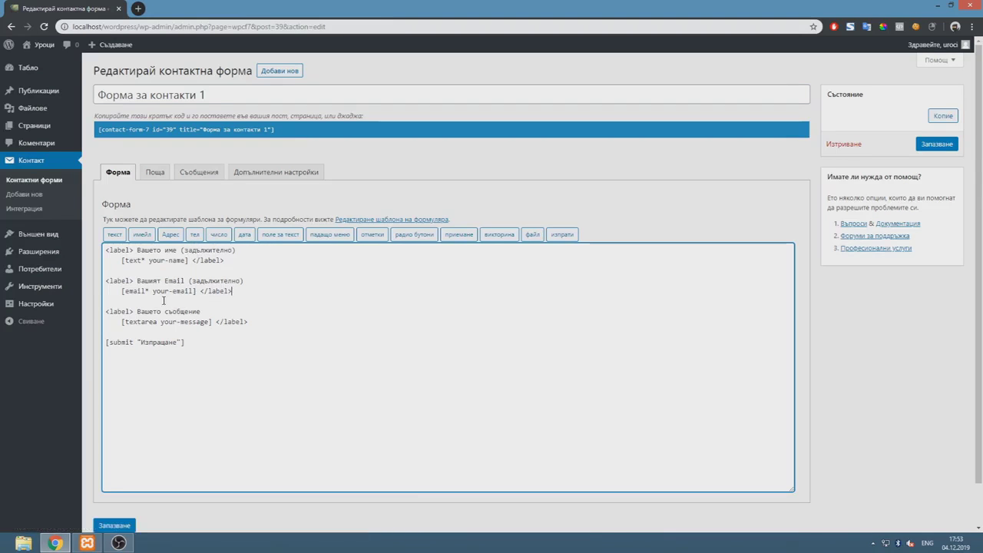
# Make room below the email field, open the phone-number tag generator there and mark the new field as required
pyautogui.press('Return')
pyautogui.press('Return')
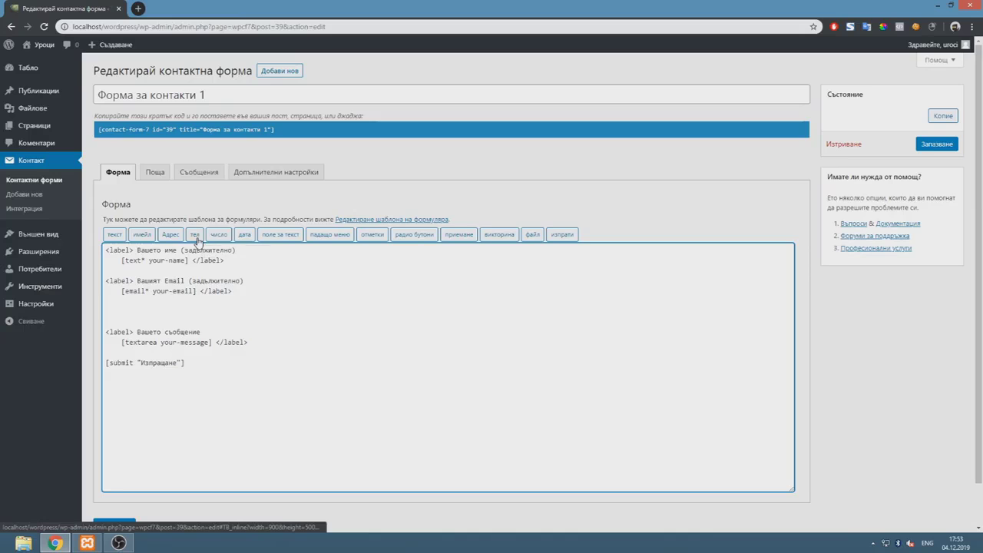
pyautogui.click(195, 235)
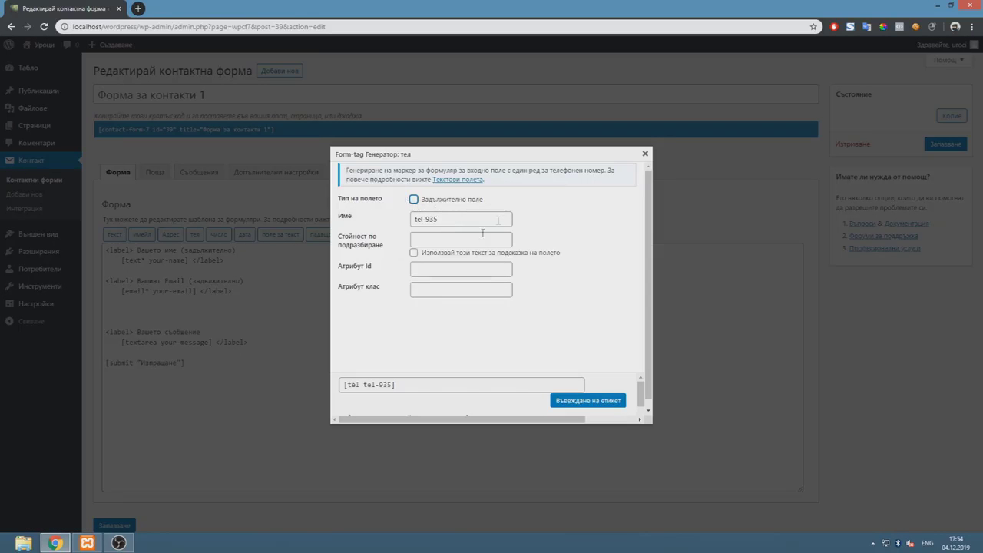
pyautogui.click(428, 201)
pyautogui.click(443, 239)
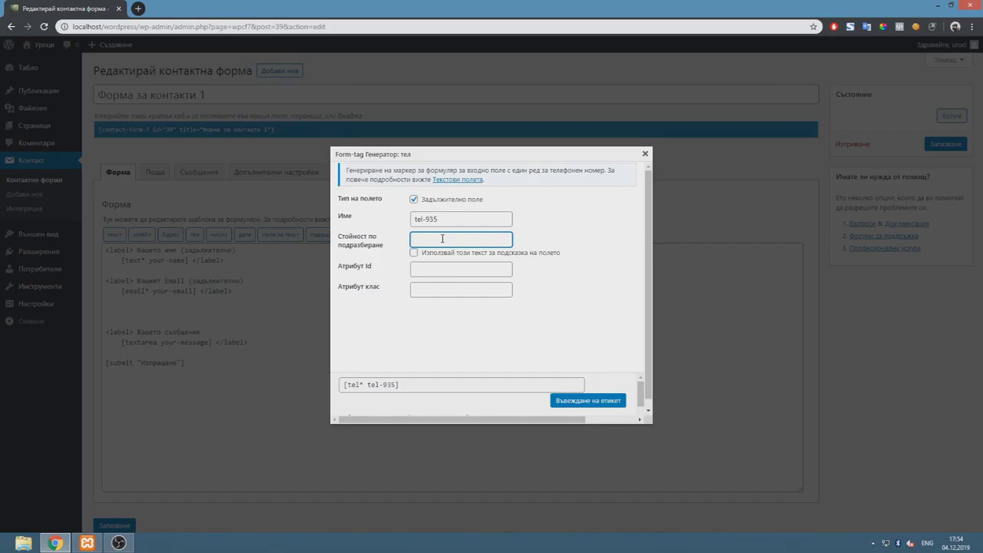
pyautogui.write('+359******')
pyautogui.hotkey('ctrl', 'a')
pyautogui.press('BackSpace')
pyautogui.scroll(-2, 555, 267)
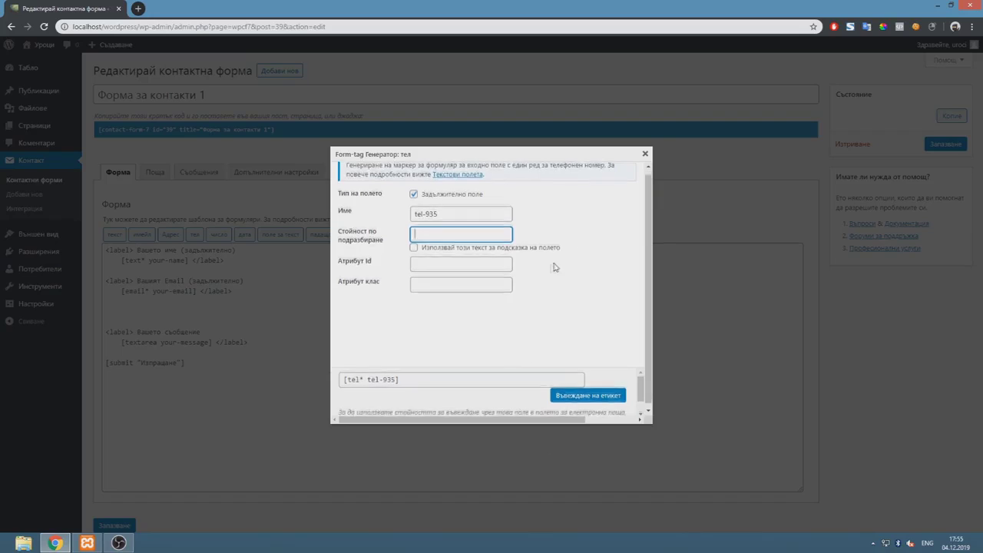
pyautogui.scroll(2, 464, 228)
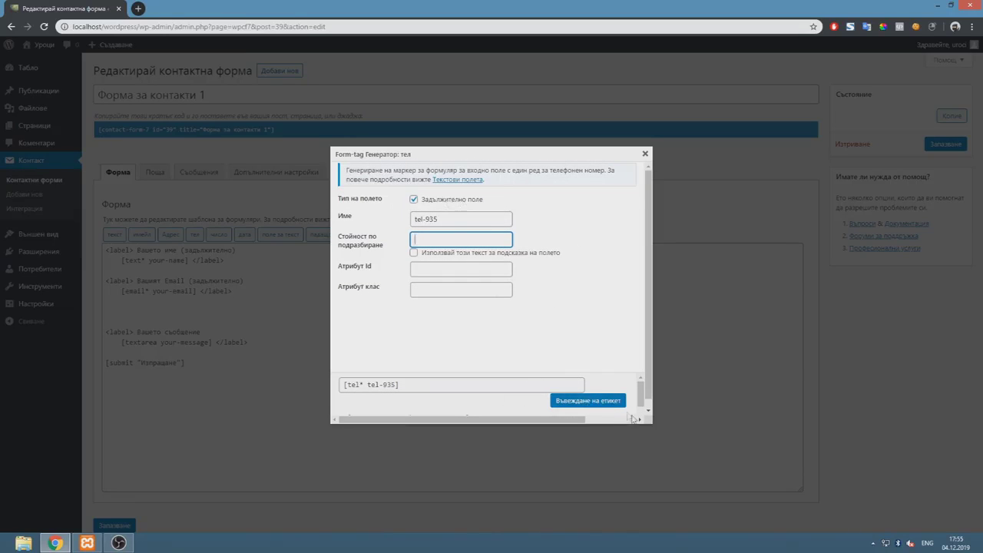
# Insert the generated tag [tel* tel-935] into the form template between the email and message fields
pyautogui.click(610, 406)
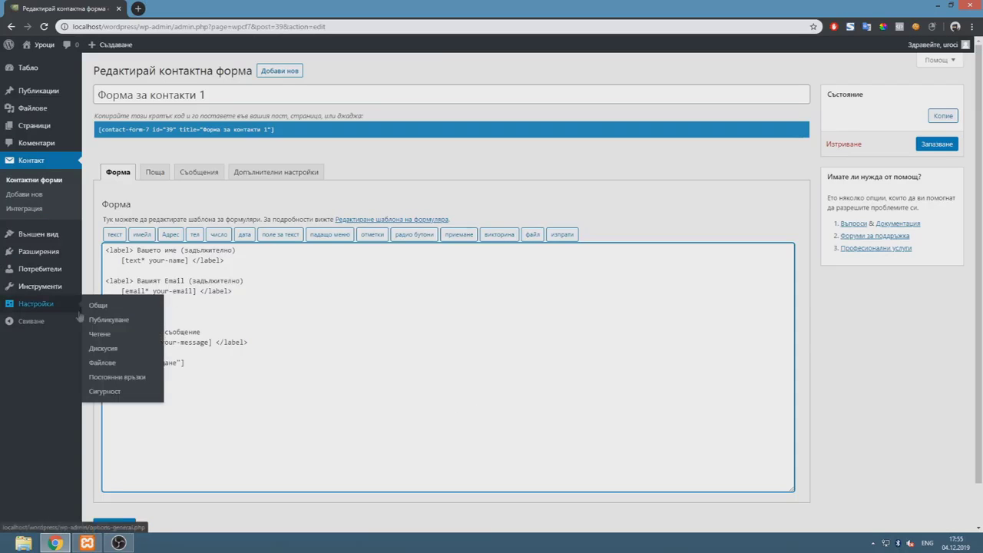
pyautogui.moveTo(205, 311); pyautogui.dragTo(104, 316)
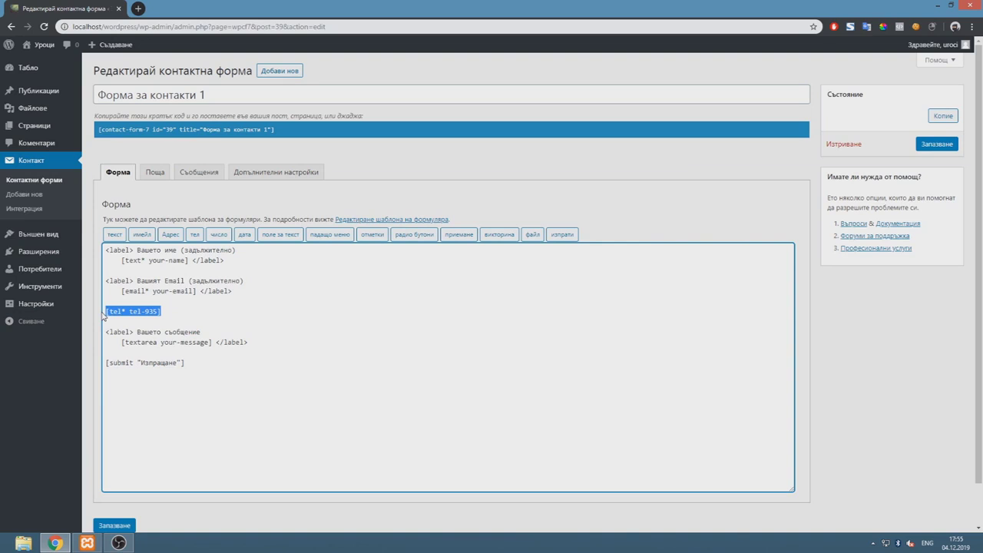
pyautogui.click(230, 316)
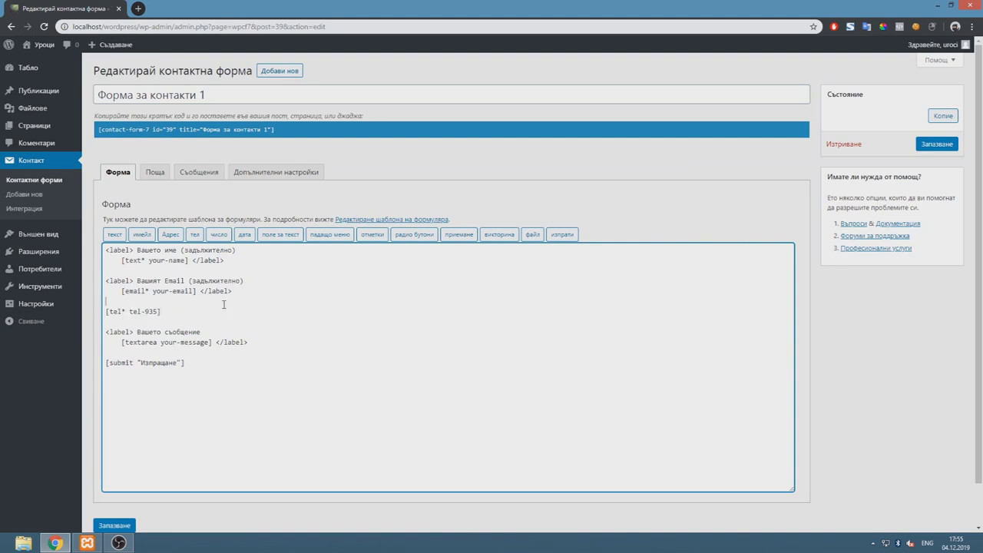
pyautogui.click(130, 304)
pyautogui.click(194, 311)
# Wrap the phone tag in a copy of the email field's label markup, reworded as "Вашият Телефонен номер (задължително)"
pyautogui.moveTo(105, 279); pyautogui.dragTo(252, 279)
pyautogui.hotkey('ctrl', 'c')
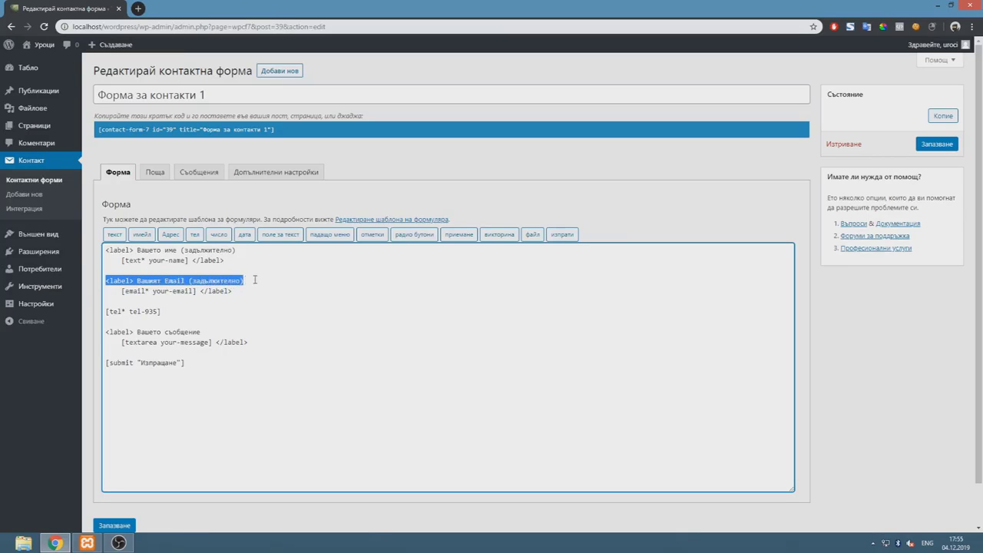
pyautogui.click(122, 309)
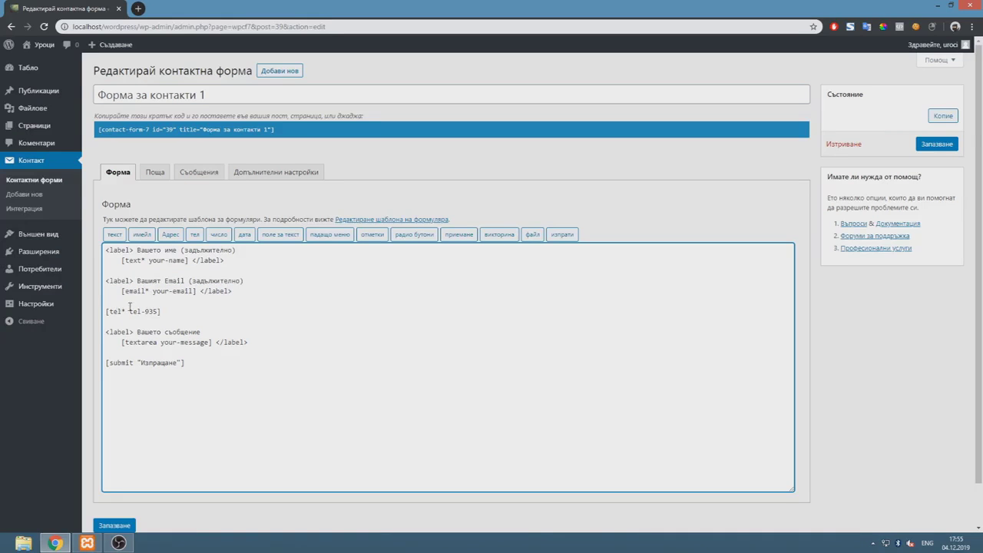
pyautogui.press('Return')
pyautogui.hotkey('ctrl', 'v')
pyautogui.moveTo(245, 291); pyautogui.dragTo(200, 291)
pyautogui.hotkey('ctrl', 'c')
pyautogui.click(185, 321)
pyautogui.hotkey('ctrl', 'v')
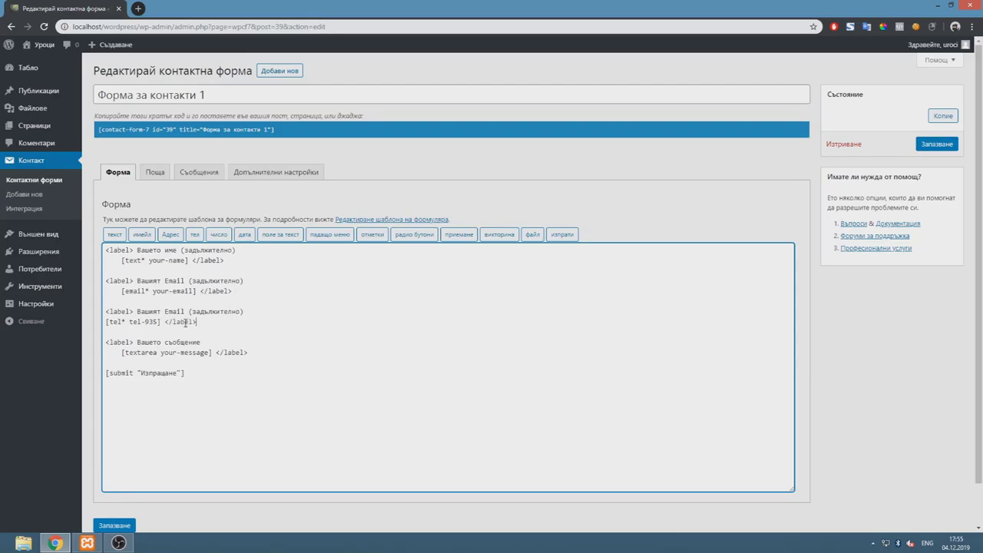
pyautogui.doubleClick(184, 311)
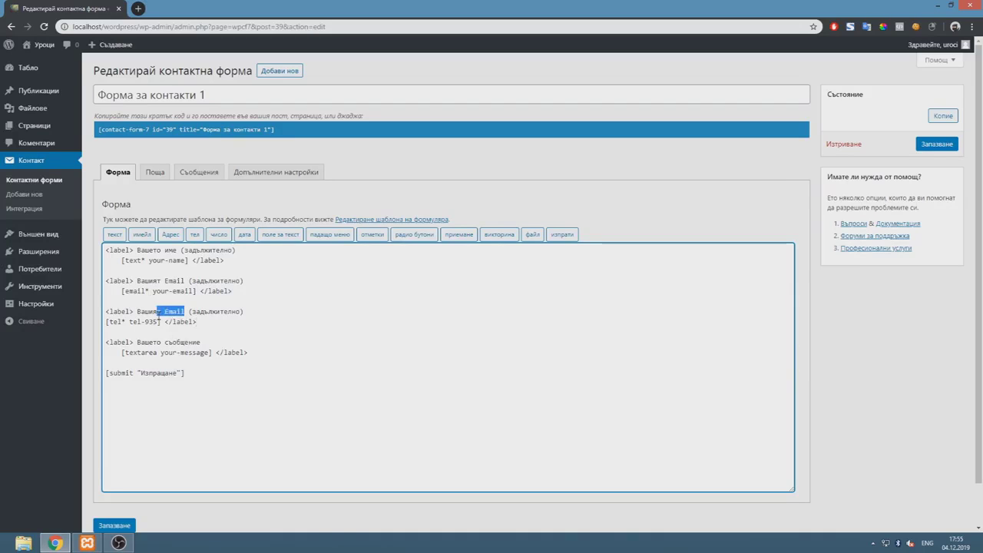
pyautogui.write('Телефонен номер')
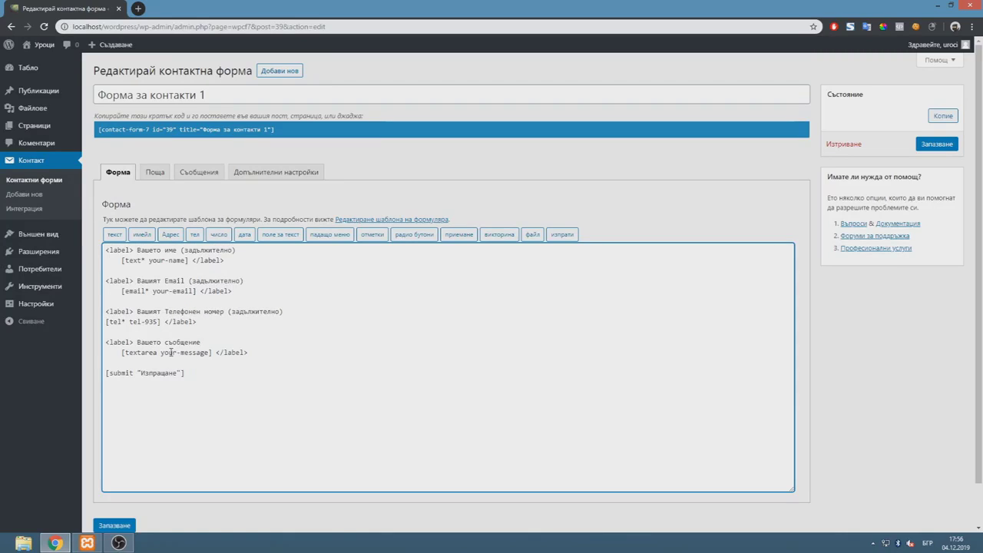
# Make the message field required by adding an asterisk to its textarea tag and "(задължително)" to its label
pyautogui.doubleClick(161, 344)
pyautogui.moveTo(161, 343); pyautogui.dragTo(138, 343)
pyautogui.click(152, 352)
pyautogui.write('*')
pyautogui.click(162, 352)
pyautogui.moveTo(287, 351); pyautogui.dragTo(105, 311)
pyautogui.click(283, 311)
pyautogui.moveTo(282, 311); pyautogui.dragTo(228, 311)
pyautogui.click(220, 342)
pyautogui.hotkey('ctrl', 'v')
pyautogui.moveTo(260, 343); pyautogui.dragTo(205, 343)
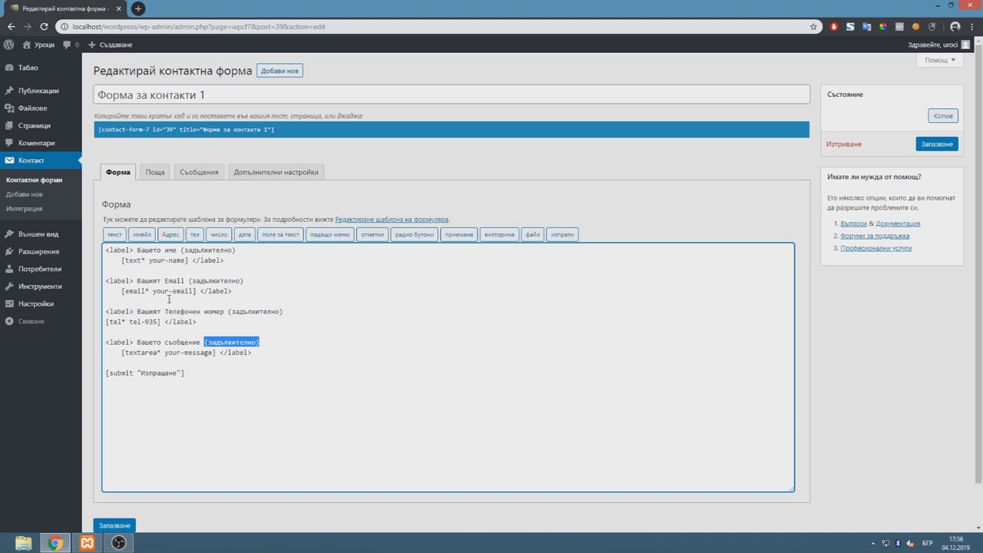
# Open the contact form's mail settings and examine the recipient address
pyautogui.click(154, 173)
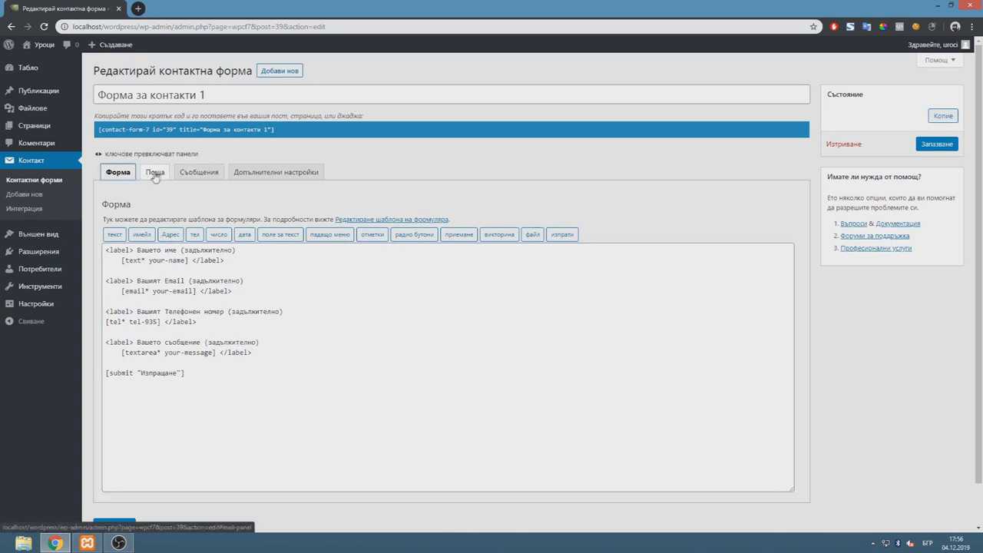
pyautogui.click(261, 265)
pyautogui.moveTo(261, 265); pyautogui.dragTo(168, 263)
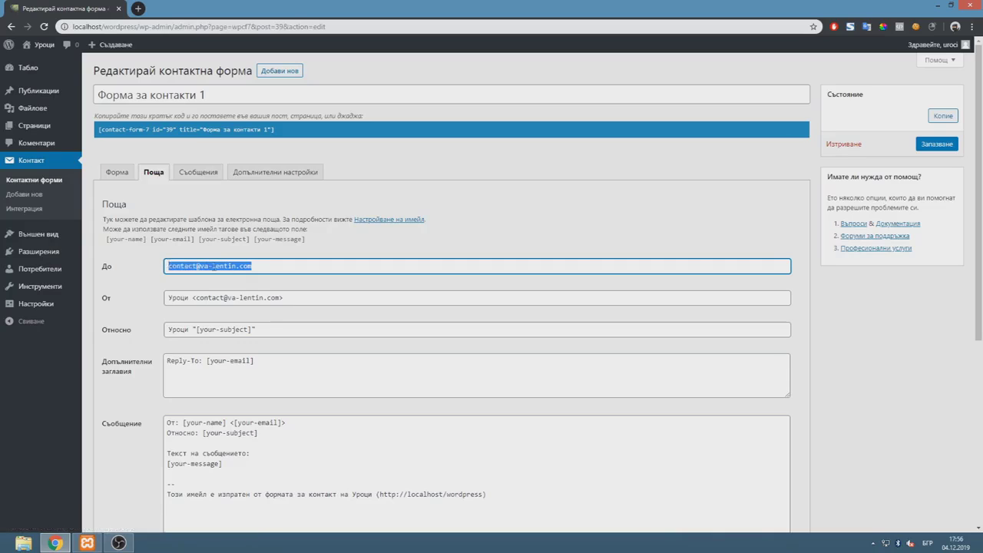
pyautogui.click(242, 267)
pyautogui.moveTo(268, 266); pyautogui.dragTo(88, 272)
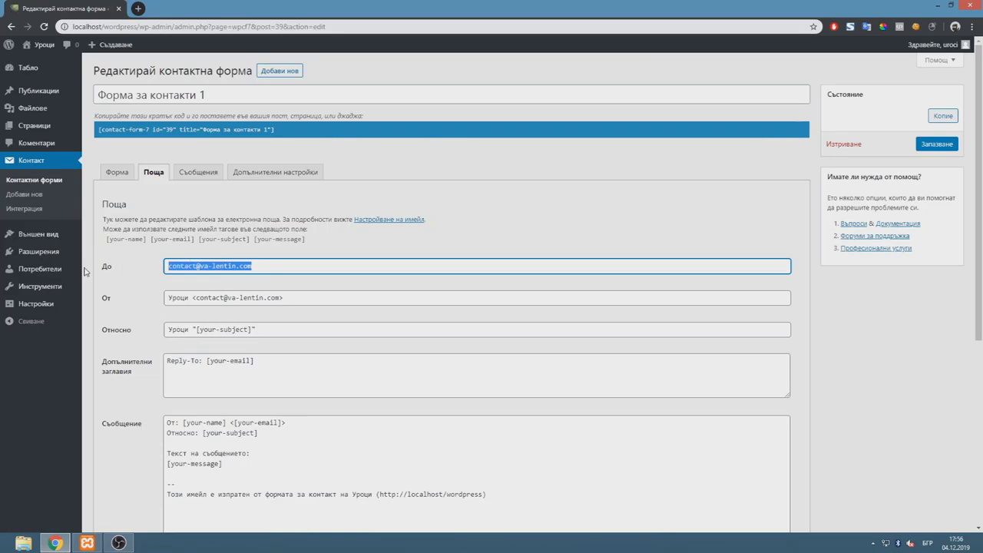
pyautogui.click(267, 268)
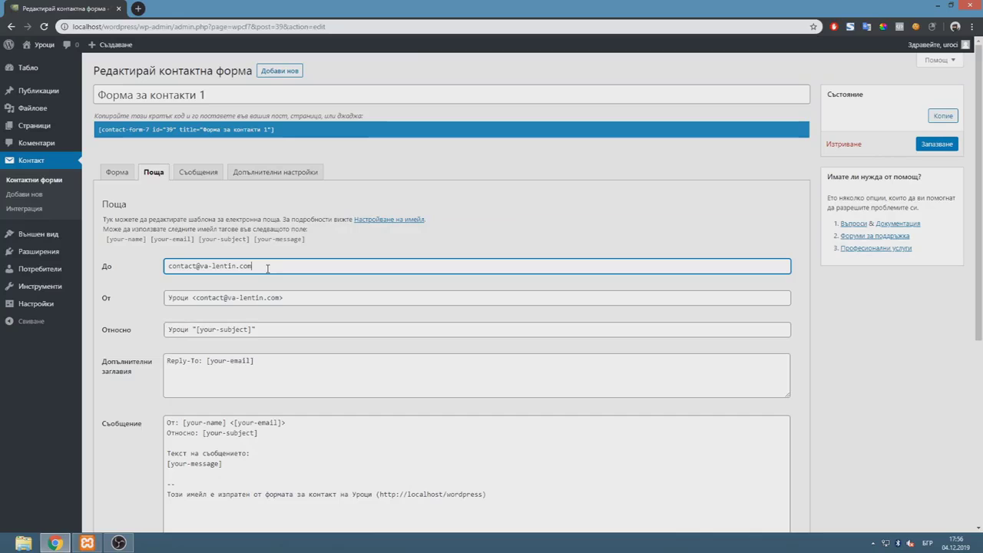
pyautogui.moveTo(275, 266); pyautogui.dragTo(161, 269)
pyautogui.click(263, 267)
pyautogui.moveTo(318, 267); pyautogui.dragTo(152, 272)
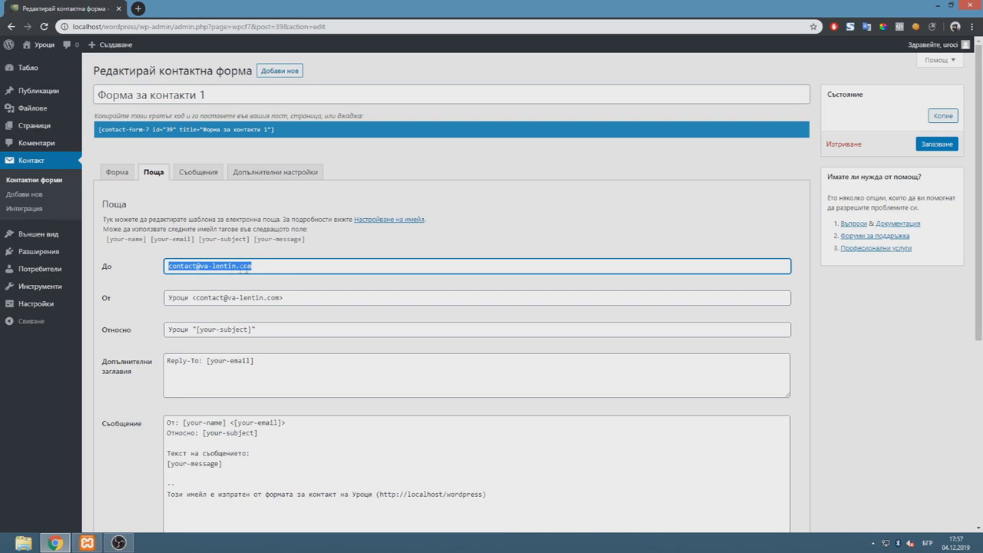
pyautogui.click(280, 271)
# Examine the sender and subject of the mail template and compare them with the fields in the form template
pyautogui.click(125, 309)
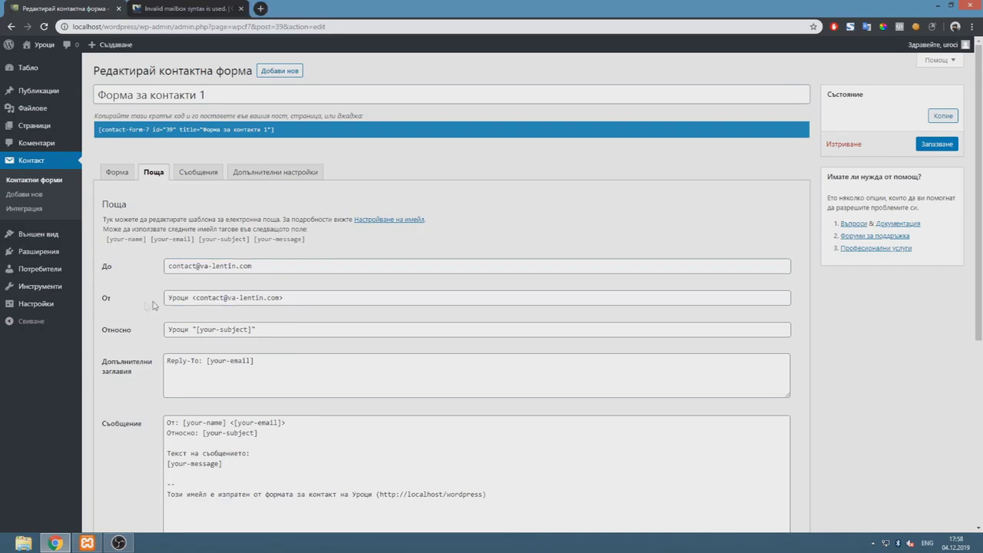
pyautogui.moveTo(170, 298); pyautogui.dragTo(189, 300)
pyautogui.click(207, 300)
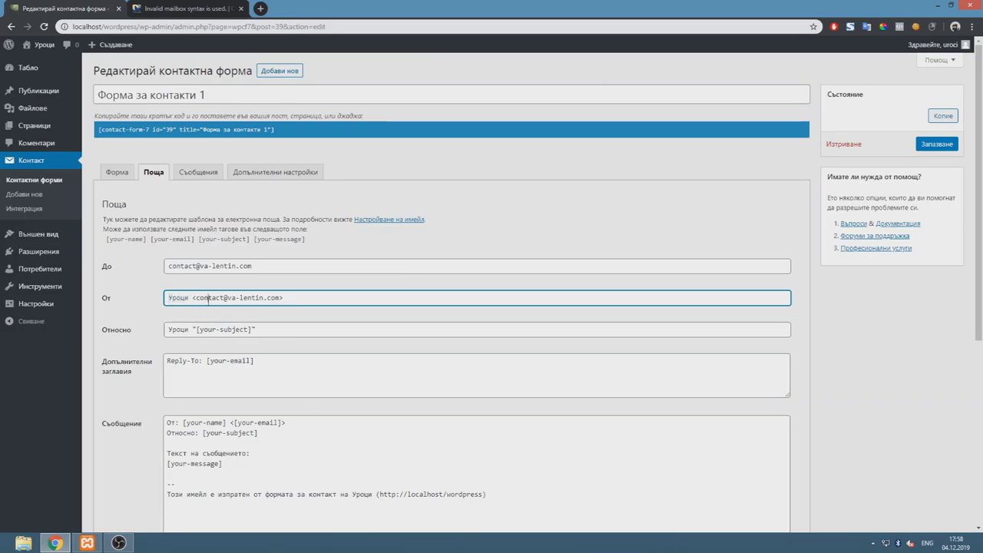
pyautogui.moveTo(196, 299); pyautogui.dragTo(245, 299)
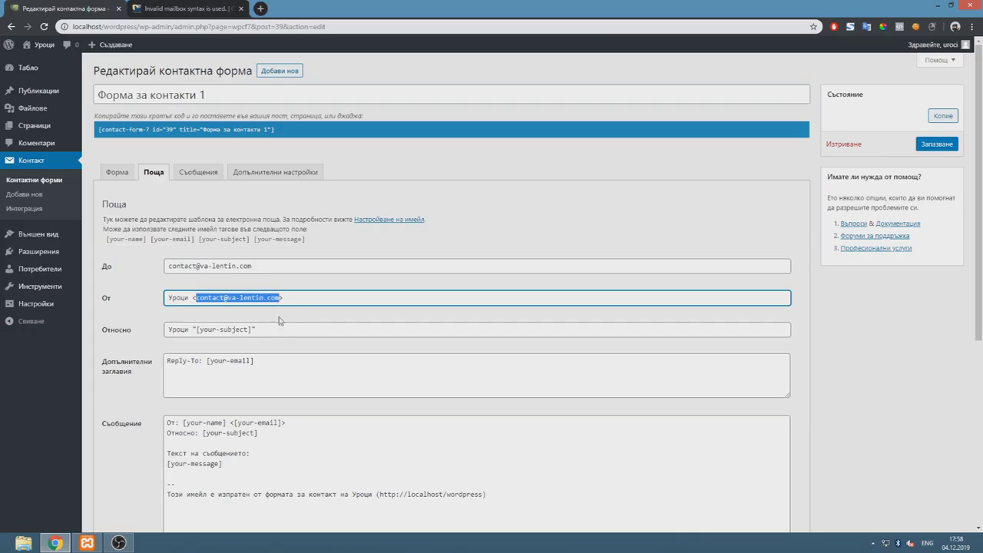
pyautogui.moveTo(166, 330); pyautogui.dragTo(268, 328)
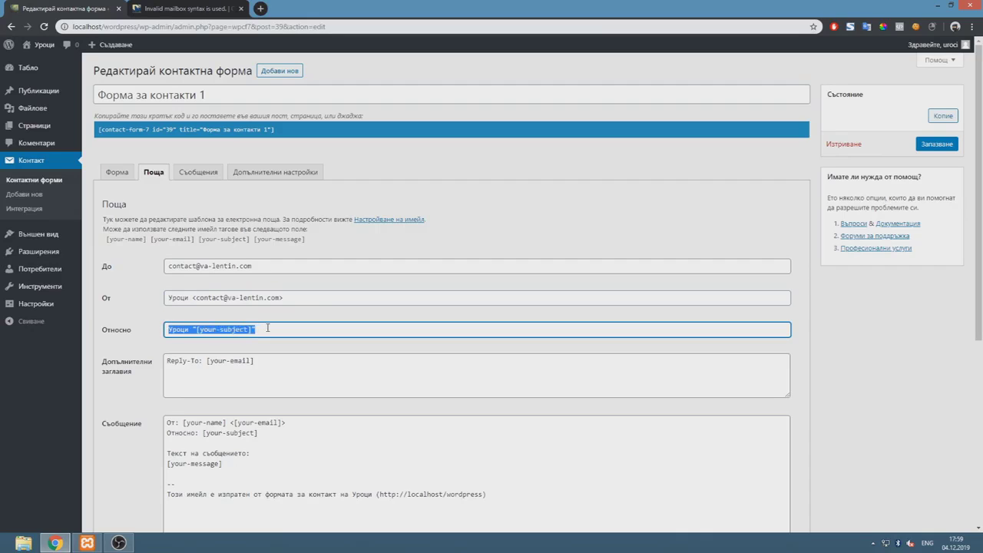
pyautogui.click(259, 328)
pyautogui.moveTo(277, 330); pyautogui.dragTo(194, 330)
pyautogui.click(116, 172)
pyautogui.moveTo(197, 322); pyautogui.dragTo(89, 315)
pyautogui.moveTo(248, 326); pyautogui.dragTo(90, 319)
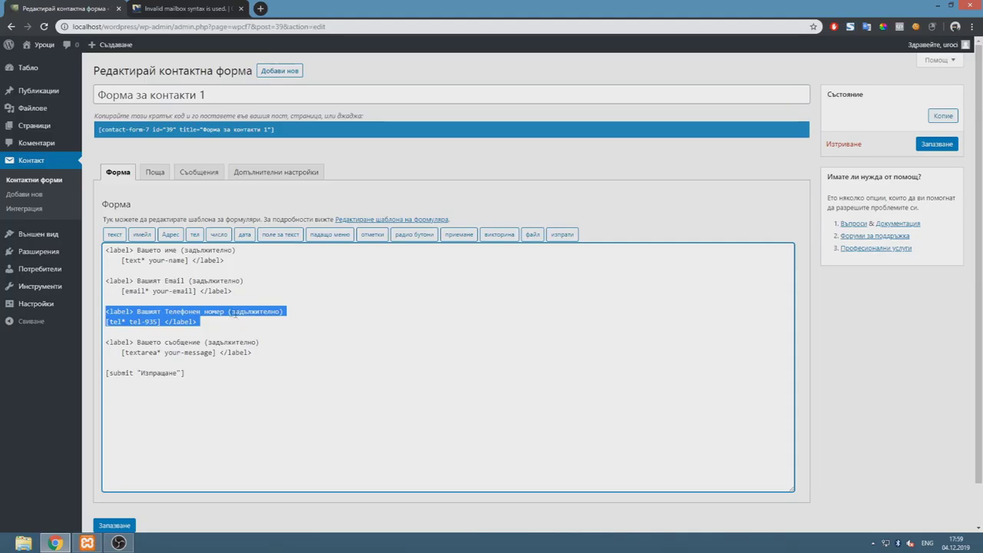
# Replace the mail template's subject with "Съобщение от Уроци сайта"
pyautogui.click(155, 171)
pyautogui.moveTo(256, 330); pyautogui.dragTo(192, 332)
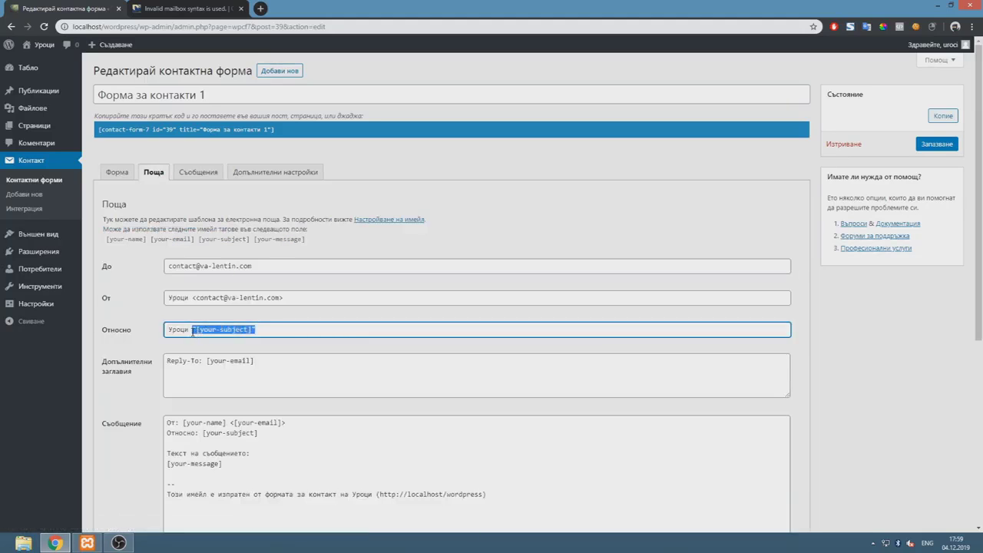
pyautogui.press('BackSpace')
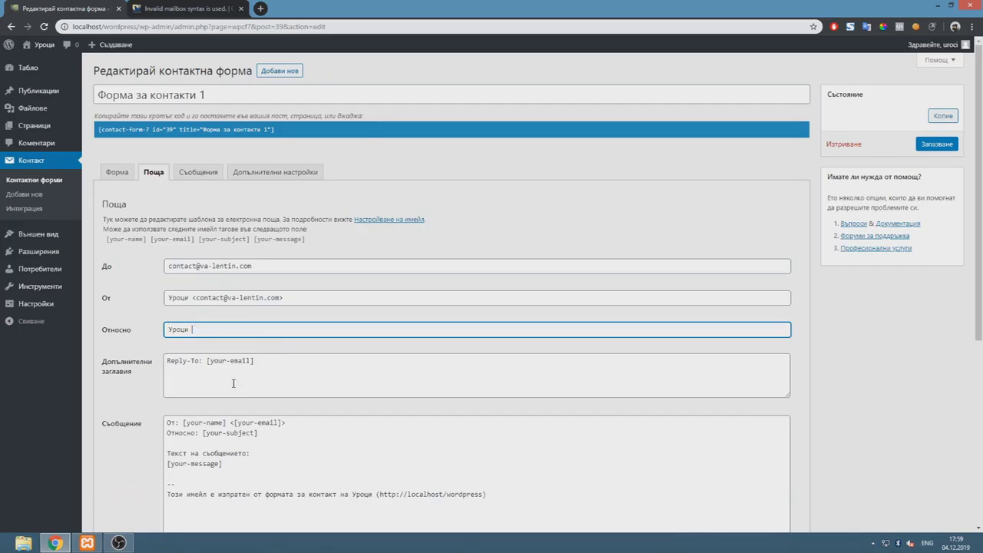
pyautogui.hotkey('ctrl', 'a')
pyautogui.press('BackSpace')
pyautogui.hotkey('alt', 'shift')
pyautogui.write('Съобщение от урроци сайта')
# Replace the subject line in the mail message body with "Телефонен номер:"
pyautogui.click(233, 383)
pyautogui.scroll(-2, 233, 383)
pyautogui.hotkey('ctrl', 'a')
pyautogui.click(253, 272)
pyautogui.moveTo(289, 262); pyautogui.dragTo(141, 263)
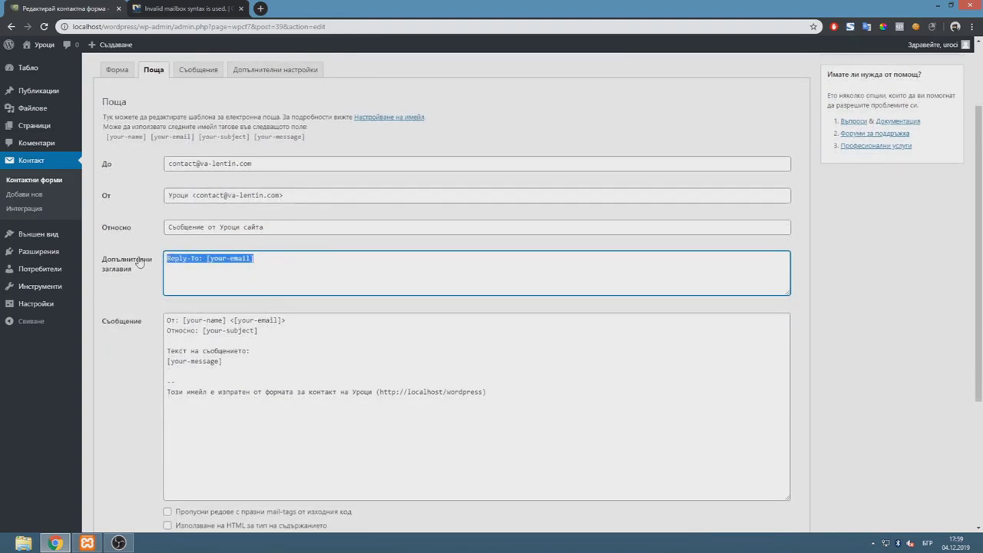
pyautogui.scroll(-1, 169, 290)
pyautogui.moveTo(249, 310); pyautogui.dragTo(166, 269)
pyautogui.click(276, 293)
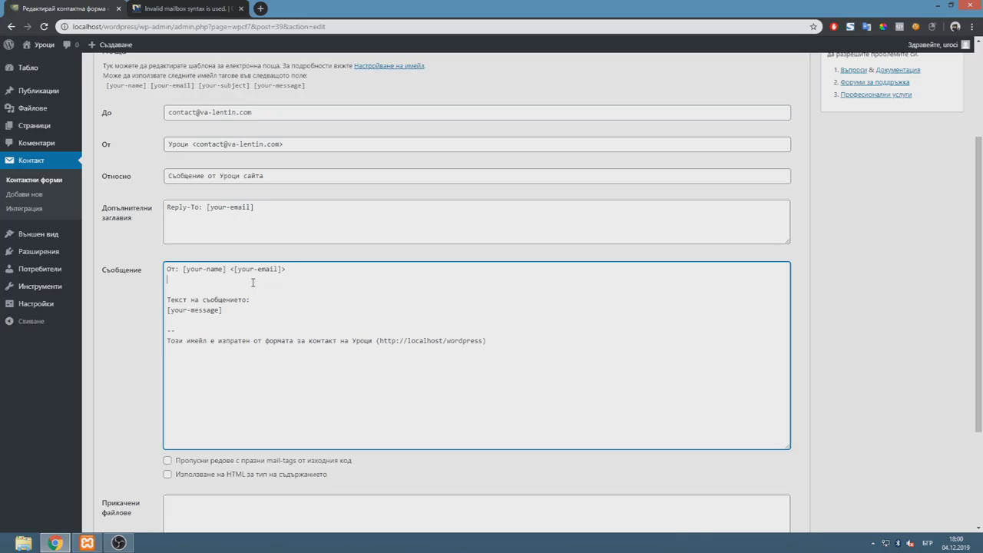
pyautogui.write('лефонен номе')
pyautogui.press('BackSpace')
pyautogui.write('мер:')
pyautogui.moveTo(238, 283); pyautogui.dragTo(232, 280)
# Look up the phone field's name in the form template and add the tag [tel-935] after "Телефонен номер:" in the mail message body
pyautogui.scroll(2, 215, 275)
pyautogui.scroll(-2, 223, 268)
pyautogui.scroll(1, 230, 261)
pyautogui.scroll(1, 164, 237)
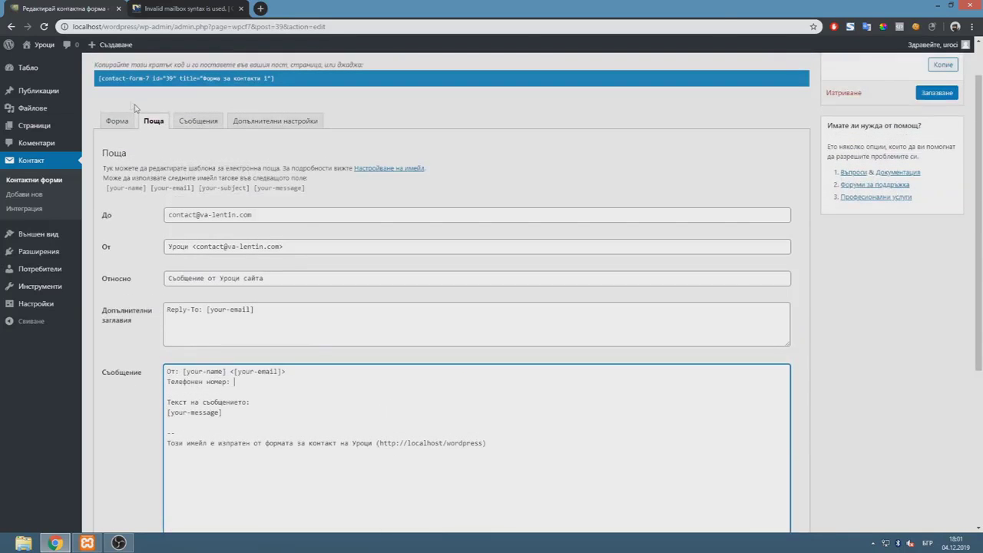
pyautogui.click(119, 125)
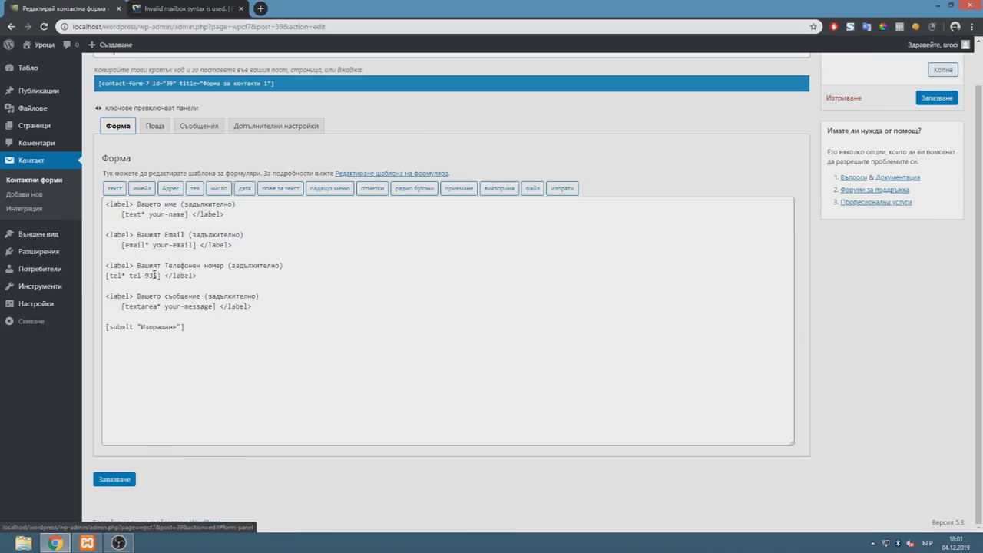
pyautogui.moveTo(158, 274); pyautogui.dragTo(133, 275)
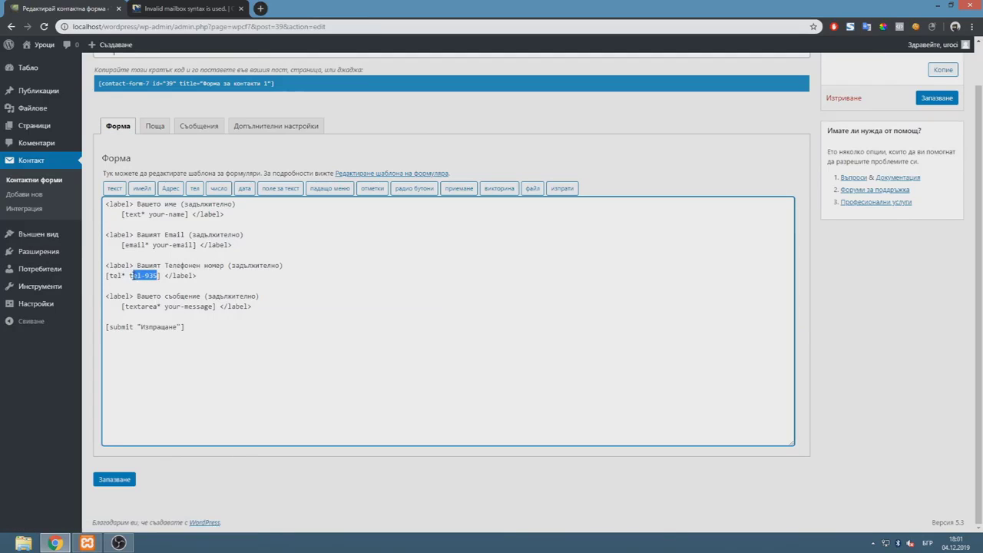
pyautogui.click(152, 127)
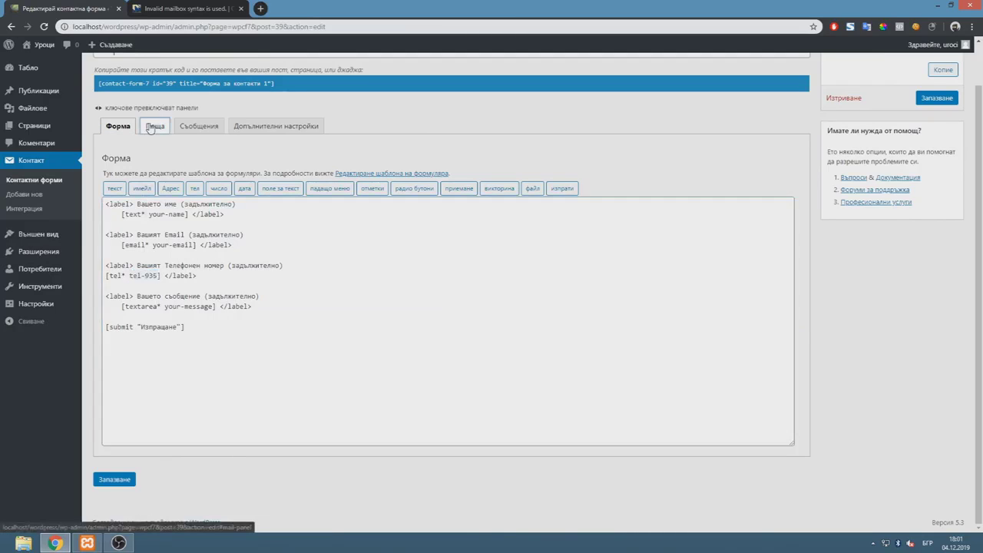
pyautogui.scroll(-1, 259, 358)
pyautogui.click(249, 328)
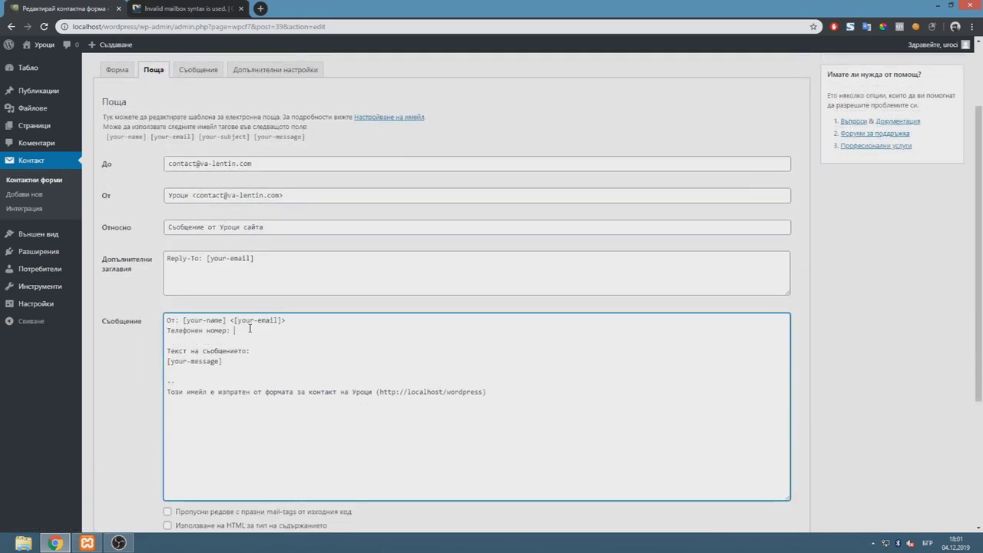
pyautogui.write('[')
pyautogui.write('tel-935')
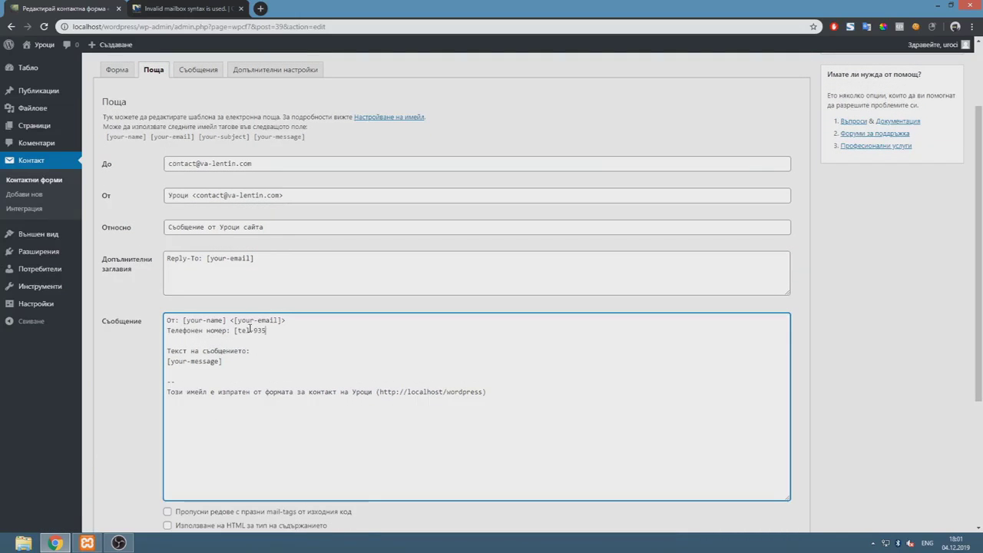
pyautogui.write(']')
# Check the phone tag and the remaining lines of the mail message body
pyautogui.doubleClick(268, 330)
pyautogui.moveTo(285, 330); pyautogui.dragTo(236, 331)
pyautogui.click(266, 332)
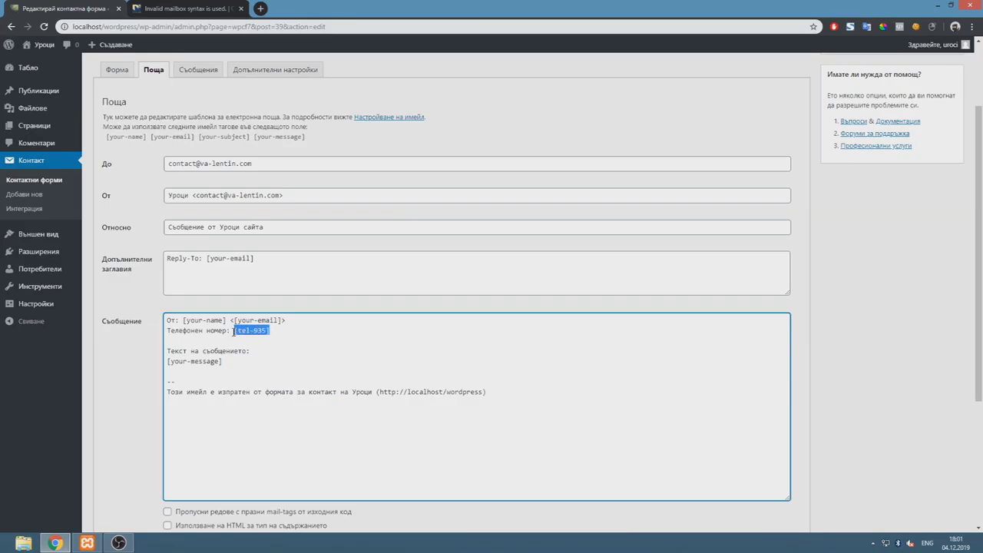
pyautogui.moveTo(286, 331); pyautogui.dragTo(152, 356)
pyautogui.click(267, 332)
pyautogui.click(253, 375)
pyautogui.tripleClick(178, 390)
# Review the form's notification messages, including the required-field text, through to the end of the list
pyautogui.scroll(3, 178, 387)
pyautogui.click(198, 172)
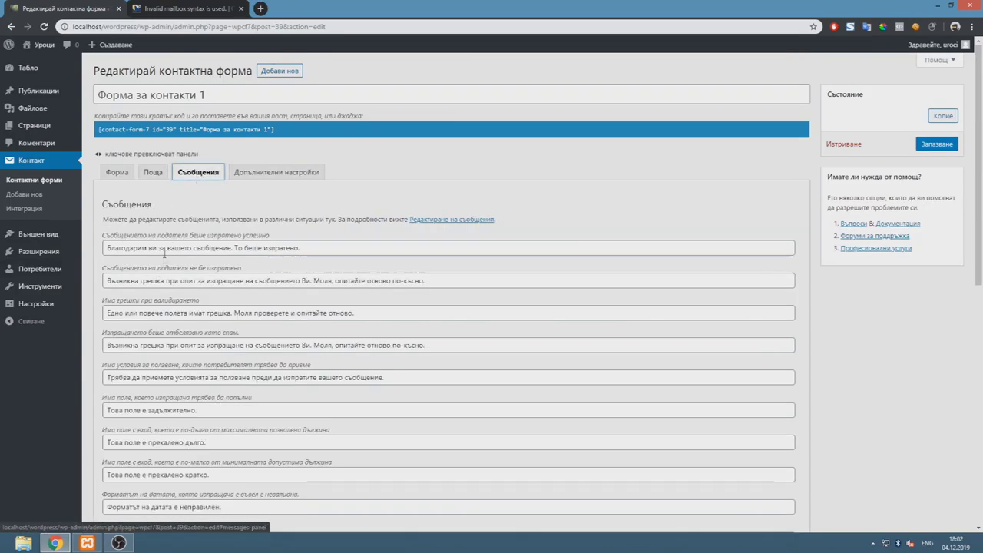
pyautogui.scroll(-2, 163, 261)
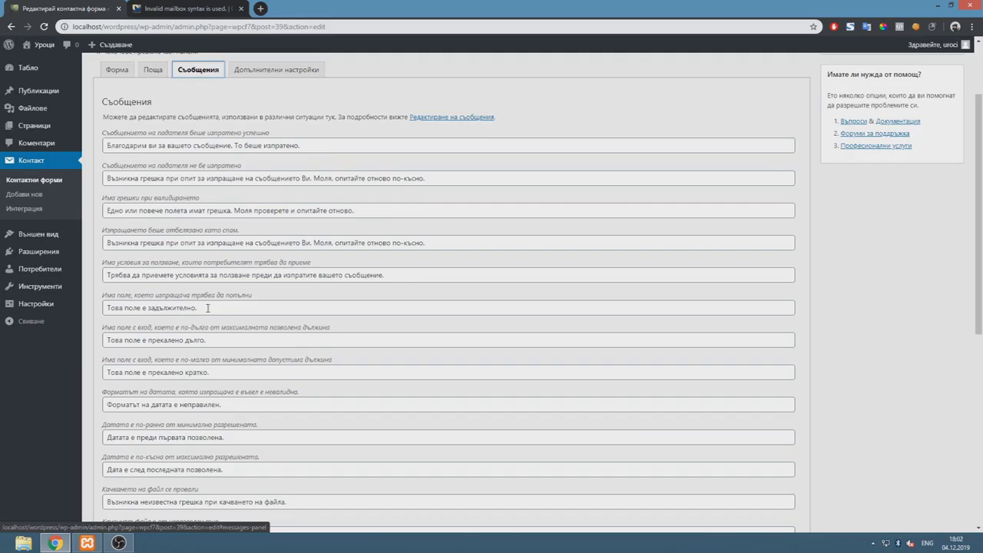
pyautogui.moveTo(229, 307); pyautogui.dragTo(80, 305)
pyautogui.click(232, 301)
pyautogui.moveTo(230, 305); pyautogui.dragTo(133, 307)
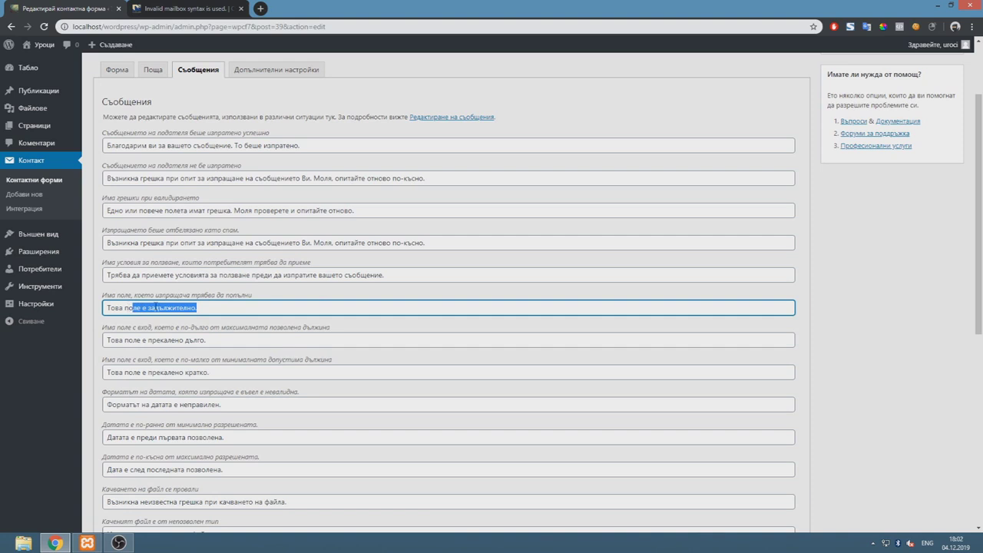
pyautogui.click(230, 343)
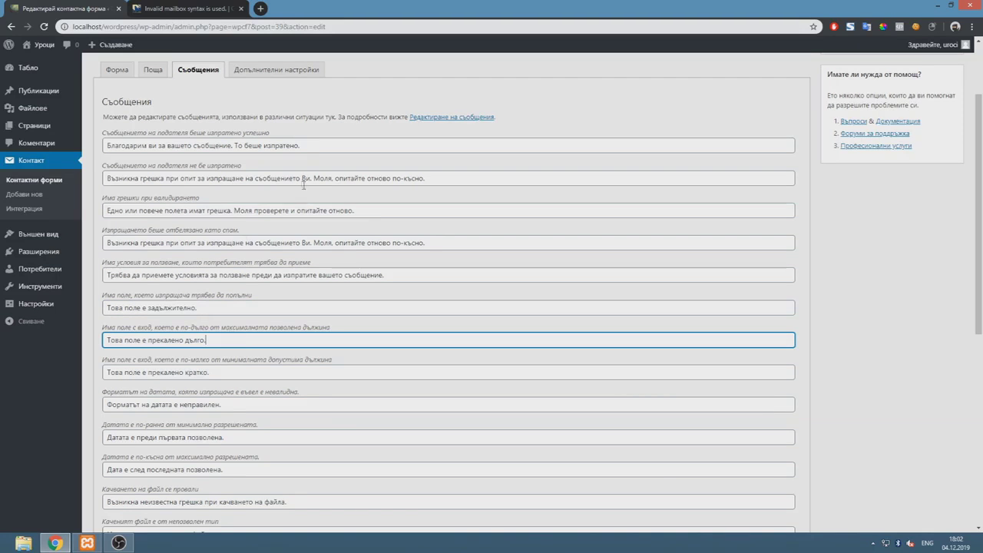
pyautogui.scroll(-5, 302, 254)
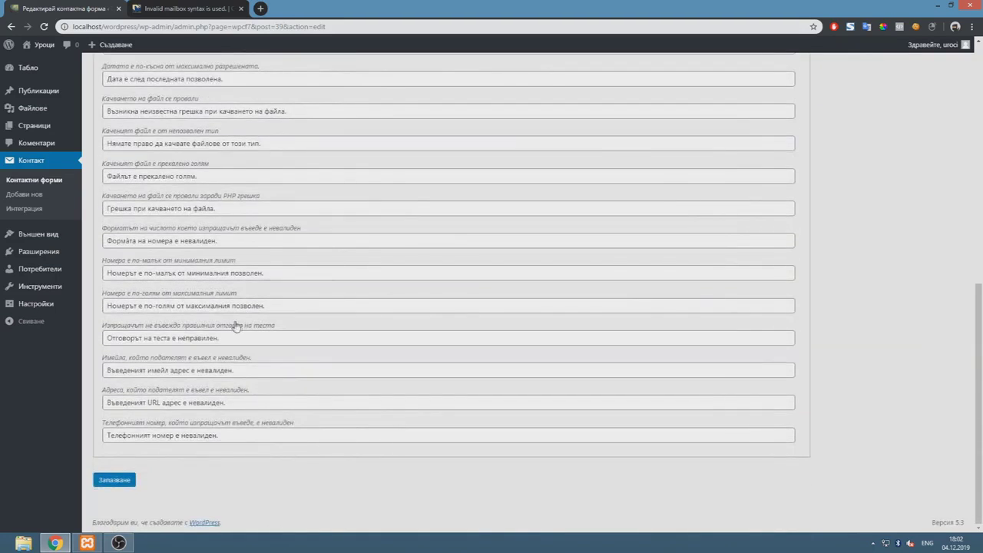
pyautogui.scroll(6, 229, 331)
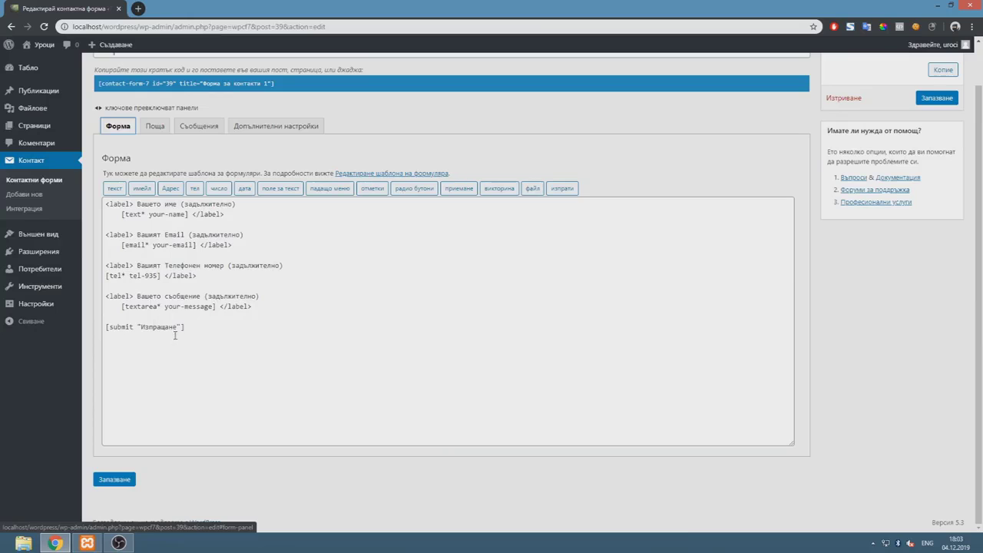
# Check the submit label in the form template, save the contact form and copy its shortcode
pyautogui.doubleClick(178, 327)
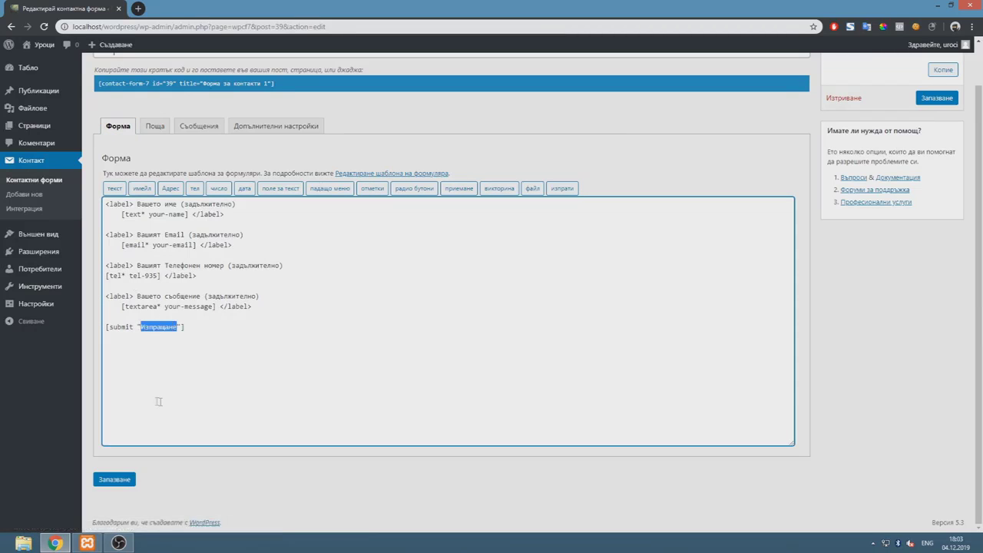
pyautogui.click(100, 481)
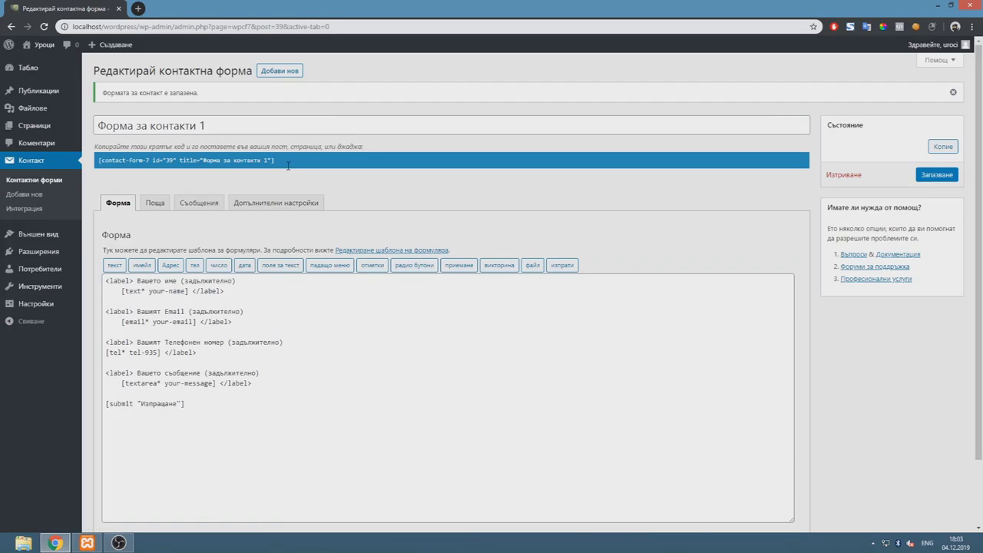
pyautogui.moveTo(110, 147); pyautogui.dragTo(342, 146)
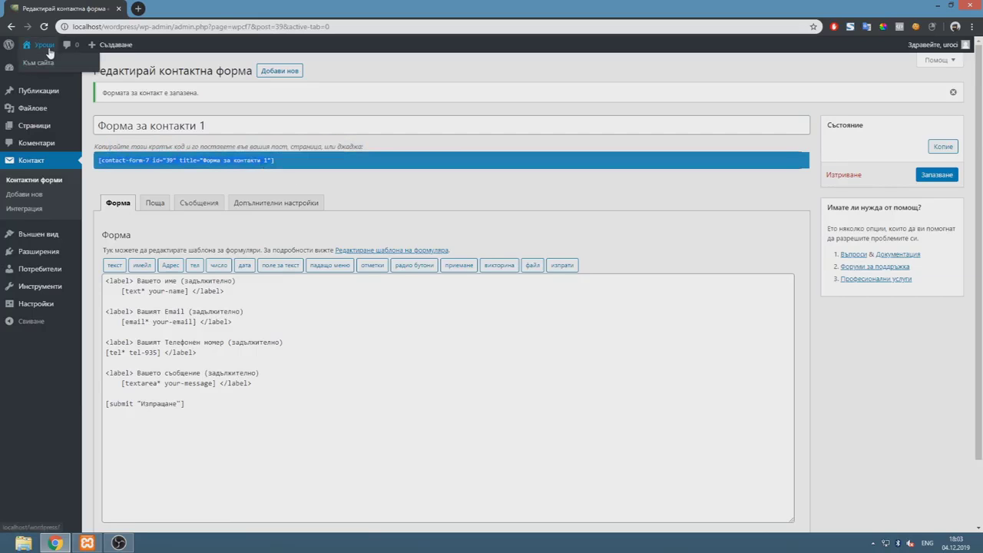
# Open the site's home page in the theme customizer and go to the content settings of its "Контакти" section
pyautogui.click(48, 46)
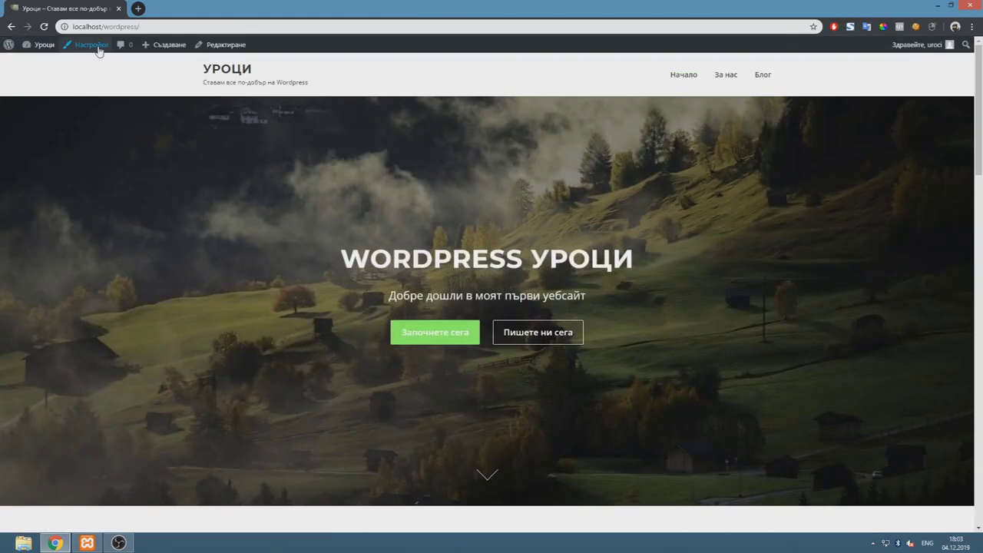
pyautogui.click(96, 47)
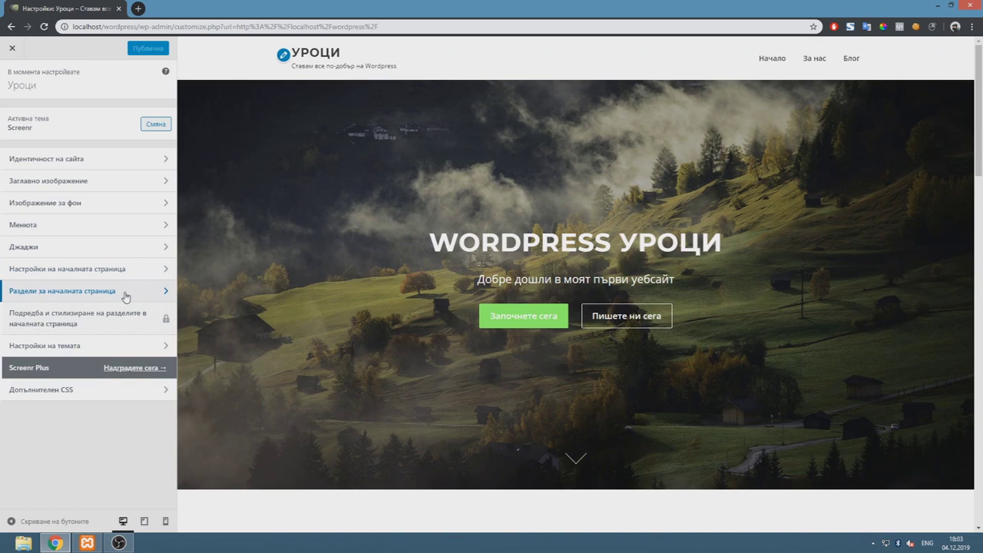
pyautogui.click(125, 292)
pyautogui.click(90, 313)
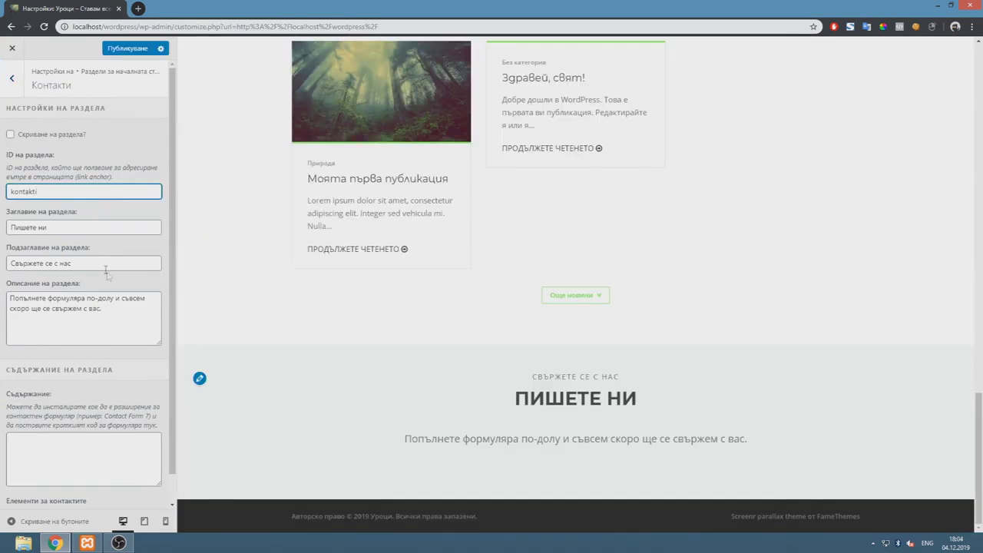
pyautogui.scroll(-1, 108, 272)
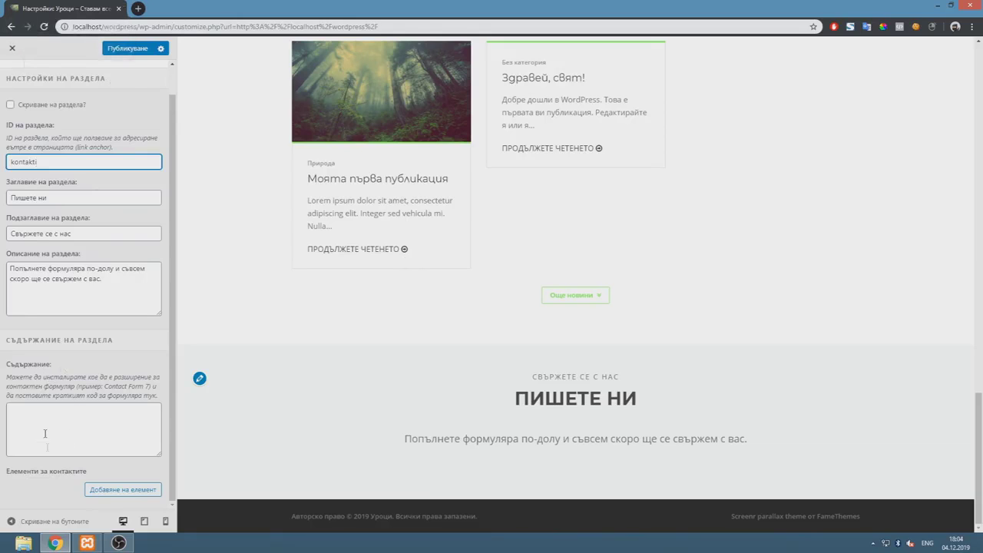
# Paste the shortcode [contact-form-7 id="39" title="Форма за контакти 1"] as the contact section's content and publish the changes
pyautogui.click(79, 427)
pyautogui.rightClick(77, 437)
pyautogui.click(107, 334)
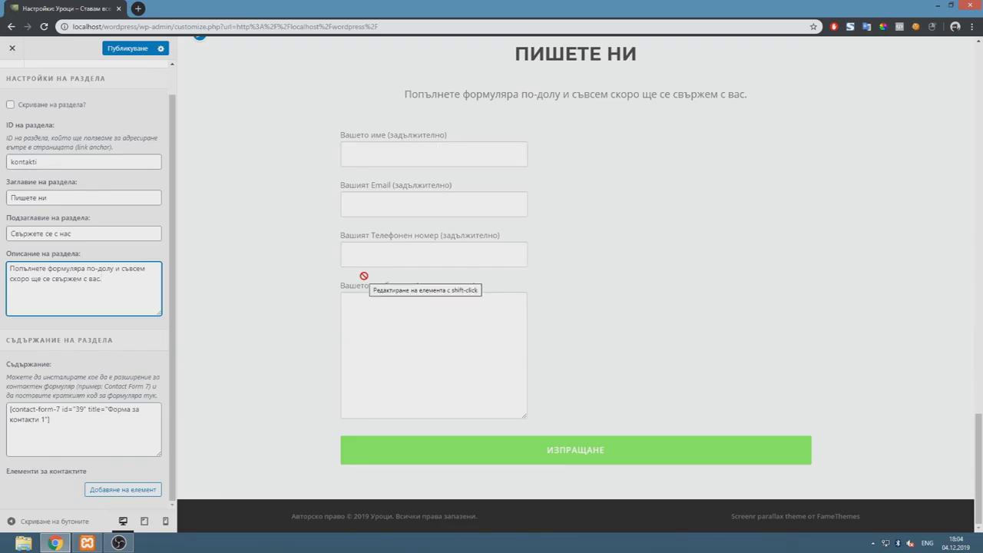
pyautogui.click(120, 55)
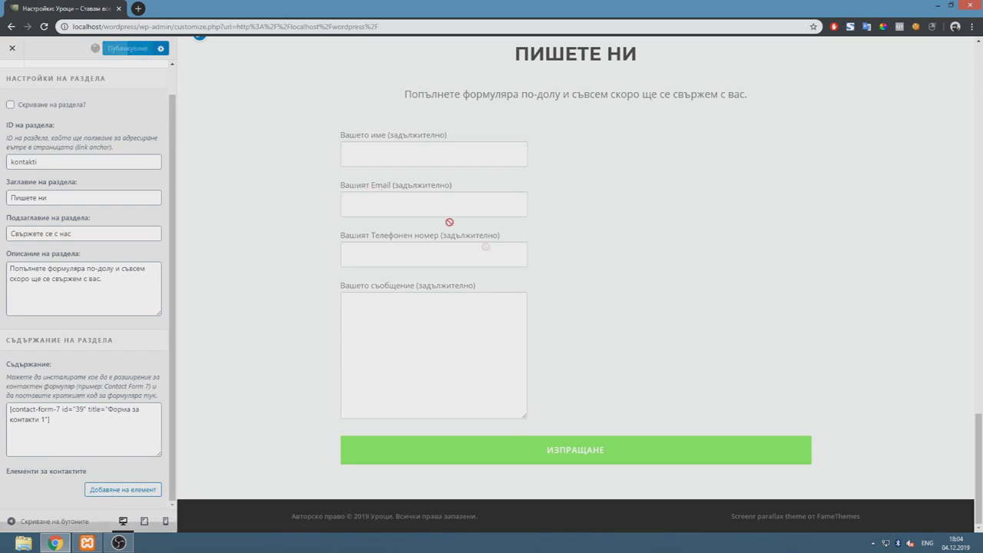